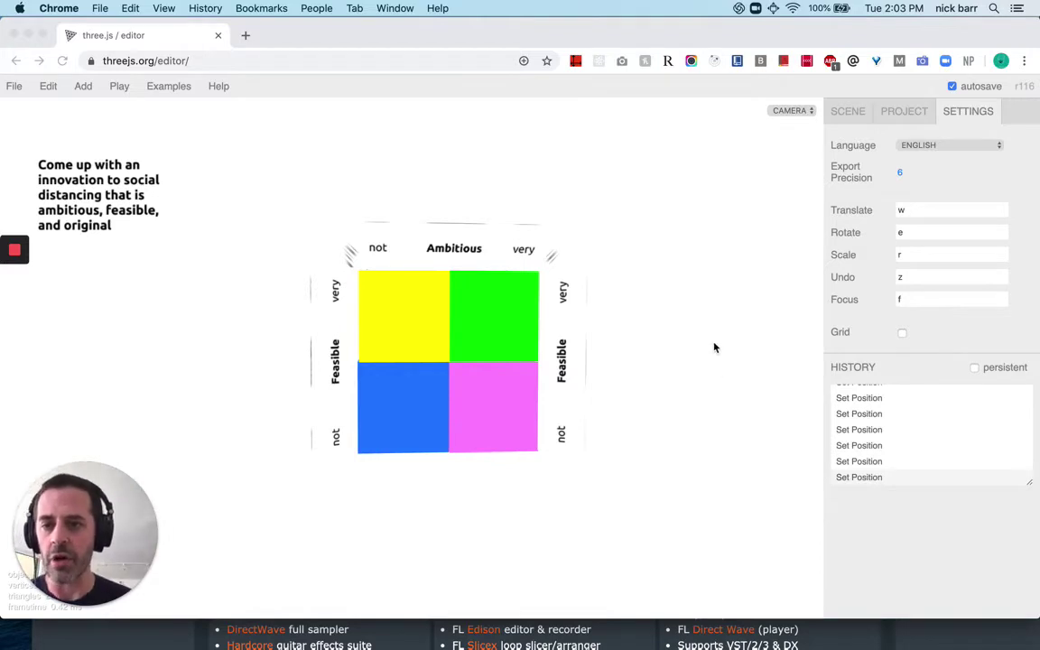
Orbit around the quadrant cube to view its top and other faces from several angles
left_click(686, 370)
left_click_drag(655, 395, 425, 597)
left_click_drag(260, 339, 553, 236)
left_click_drag(256, 328, 187, 391)
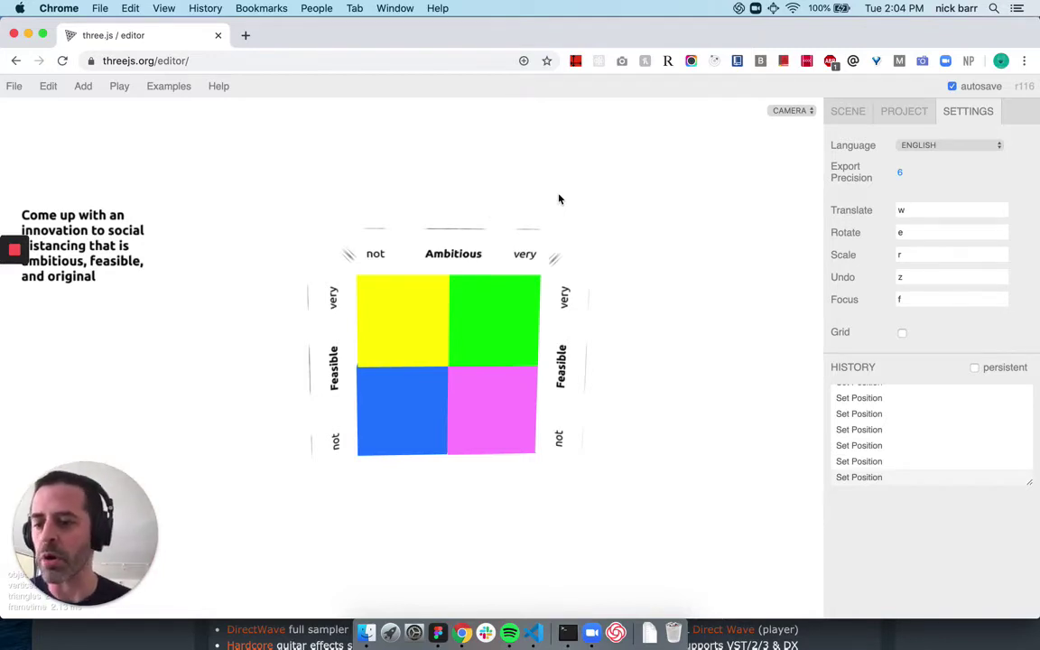
left_click_drag(566, 237, 249, 305)
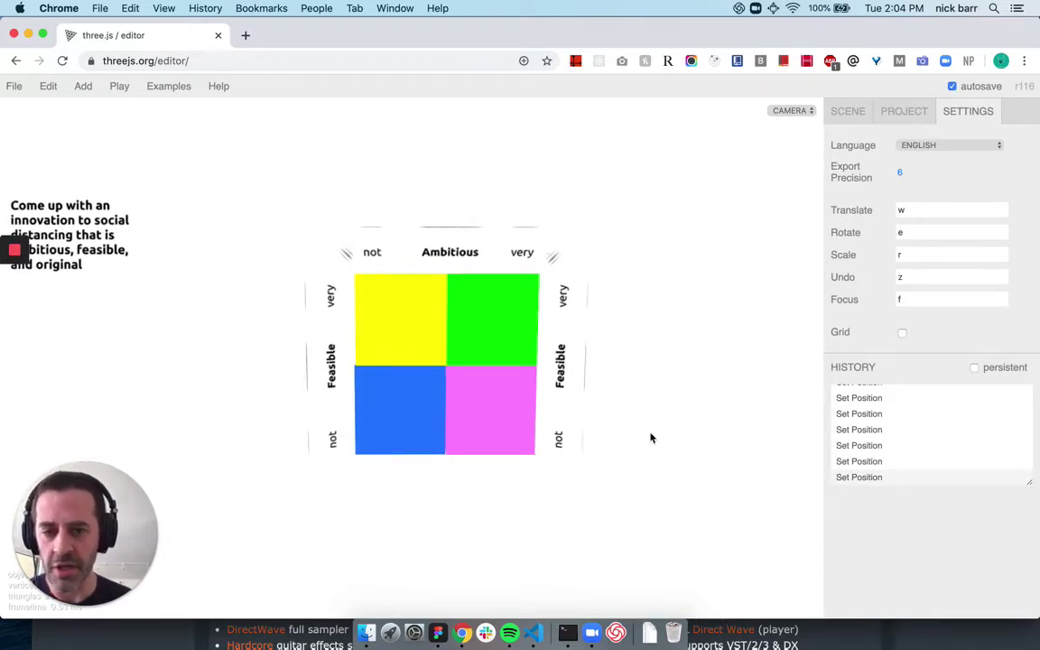
mouse_move(650, 434)
left_mouse_down()
mouse_move(473, 394)
mouse_move(641, 424)
left_mouse_up()
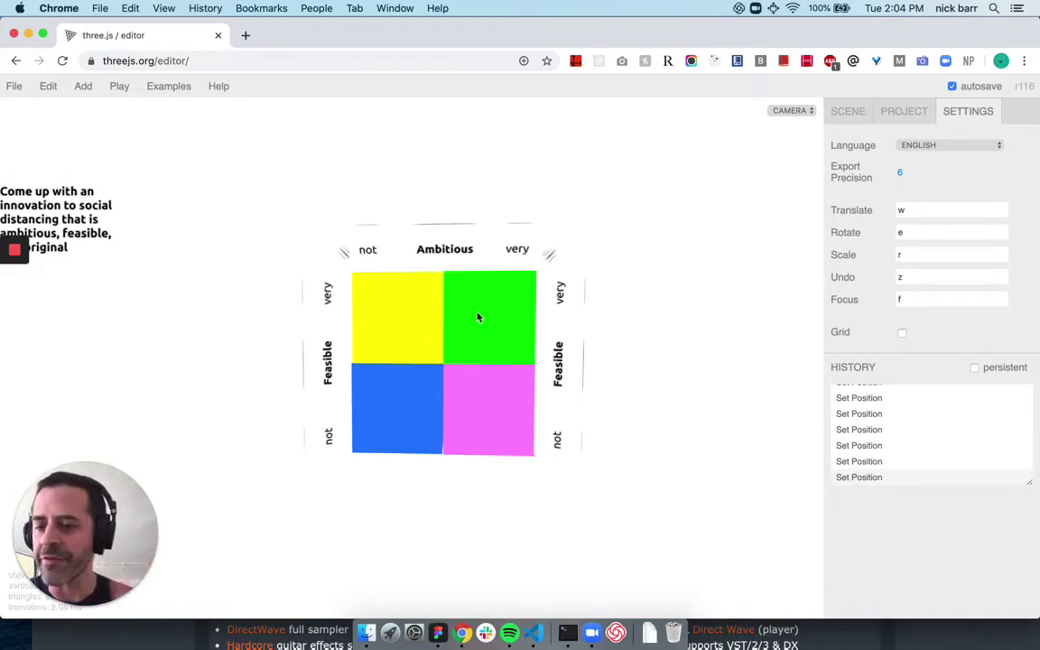
left_click_drag(601, 322, 635, 294)
left_click(402, 298)
left_click(589, 320)
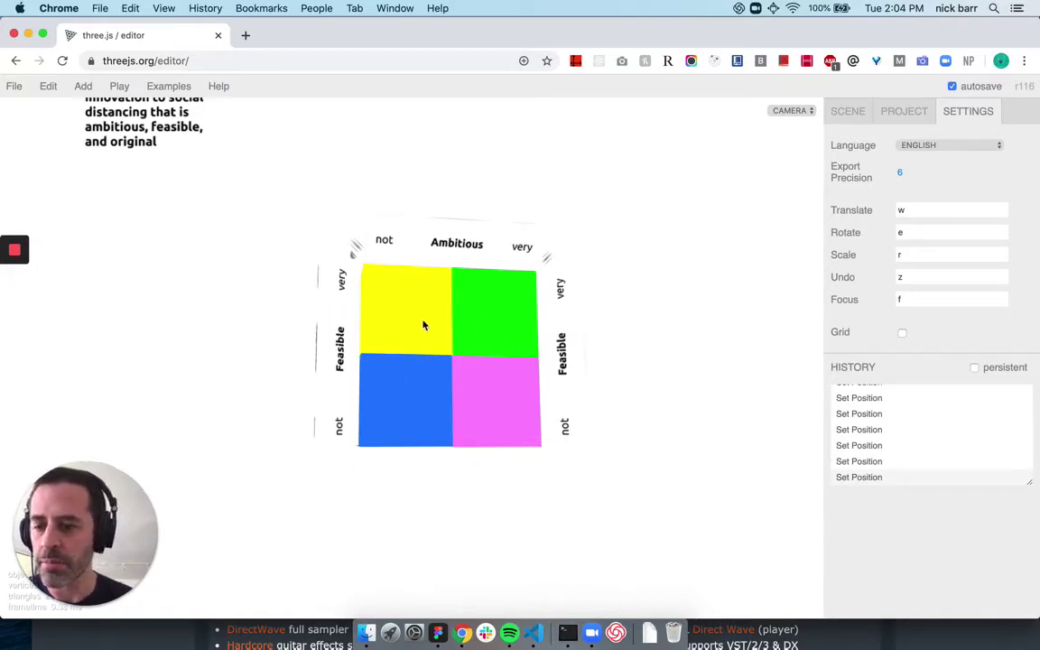
Keep orbiting over the cube's top and underside until the Original face comes into view
left_click_drag(277, 306, 243, 401)
left_click_drag(239, 244, 185, 370)
left_click_drag(248, 240, 370, 155)
left_click_drag(629, 468, 607, 416)
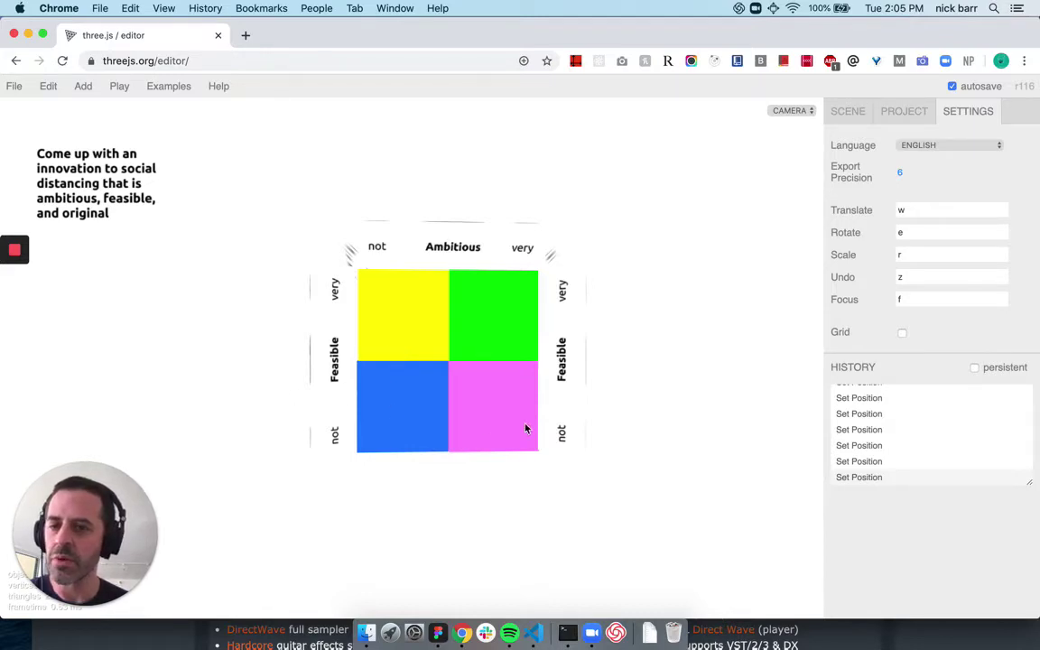
left_click_drag(620, 314, 608, 314)
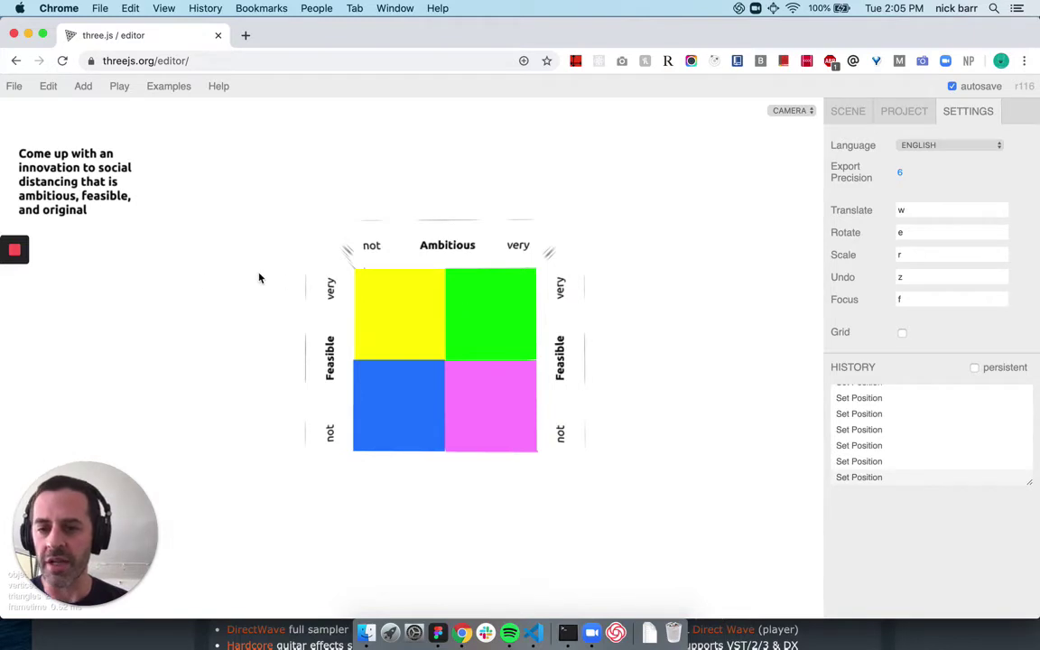
left_click_drag(260, 276, 269, 281)
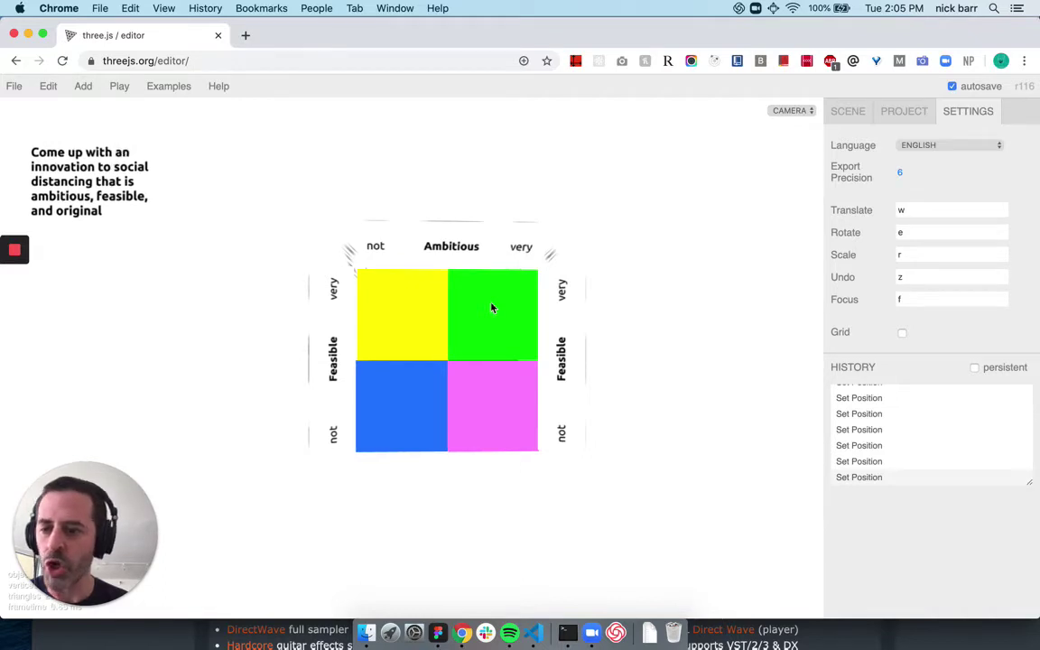
left_click_drag(492, 308, 260, 313)
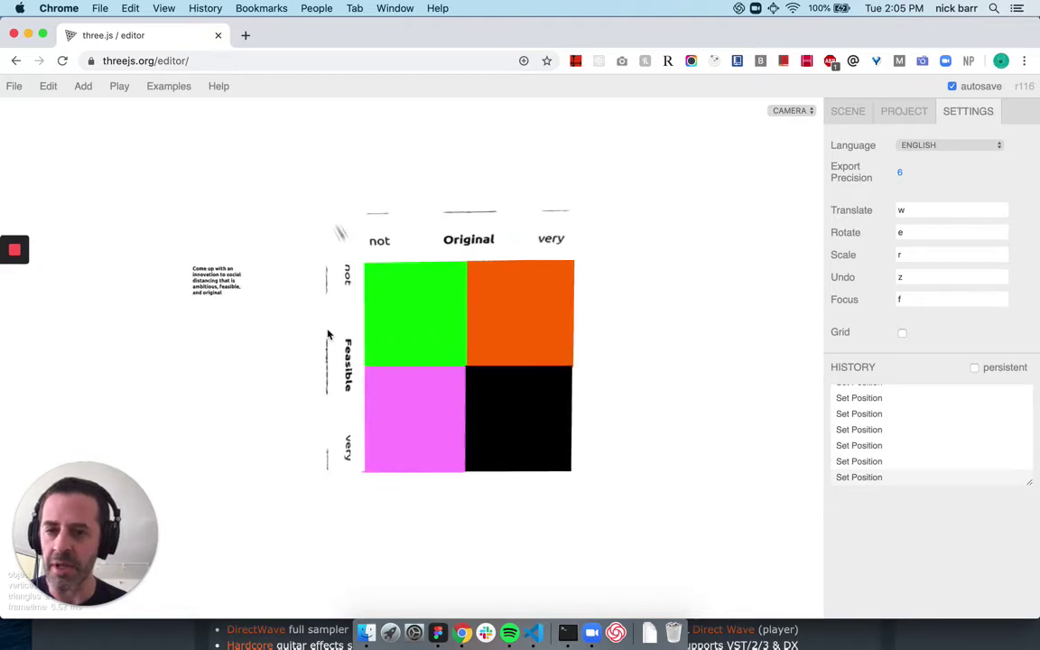
left_click_drag(336, 400, 456, 344)
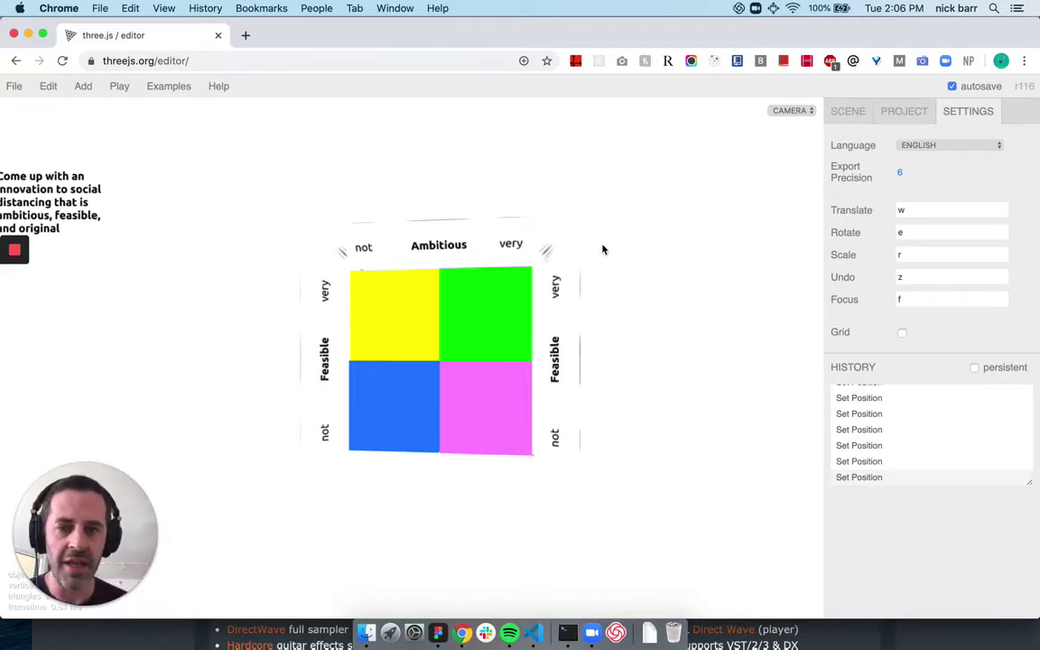
left_click_drag(654, 260, 657, 287)
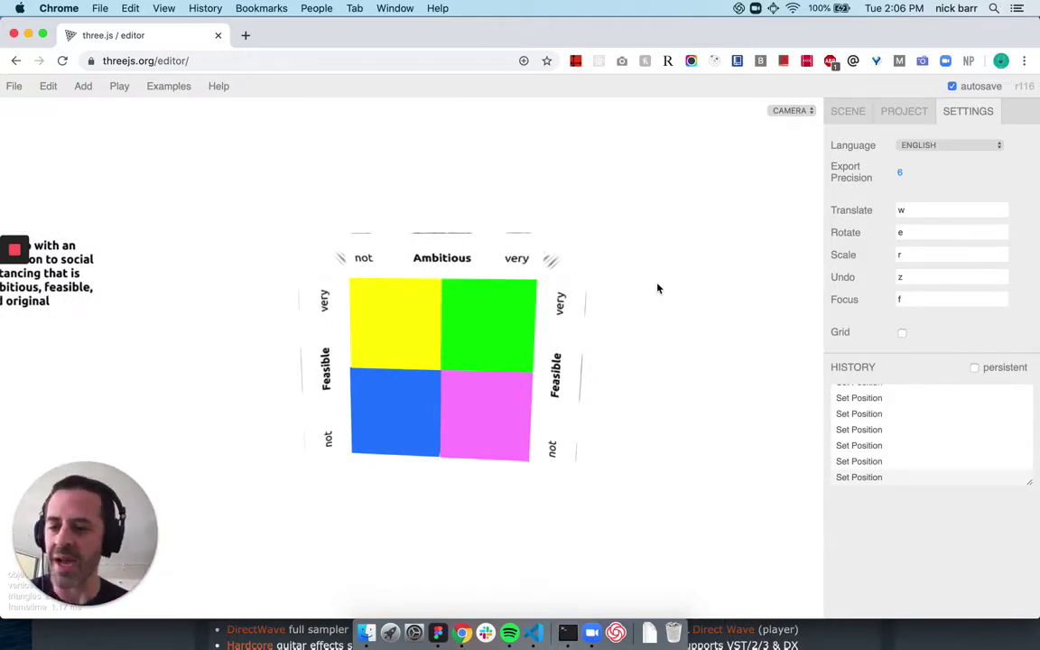
Orbit over the cube's top and Original face, then swing back to a near-frontal view
left_click_drag(657, 287, 559, 254)
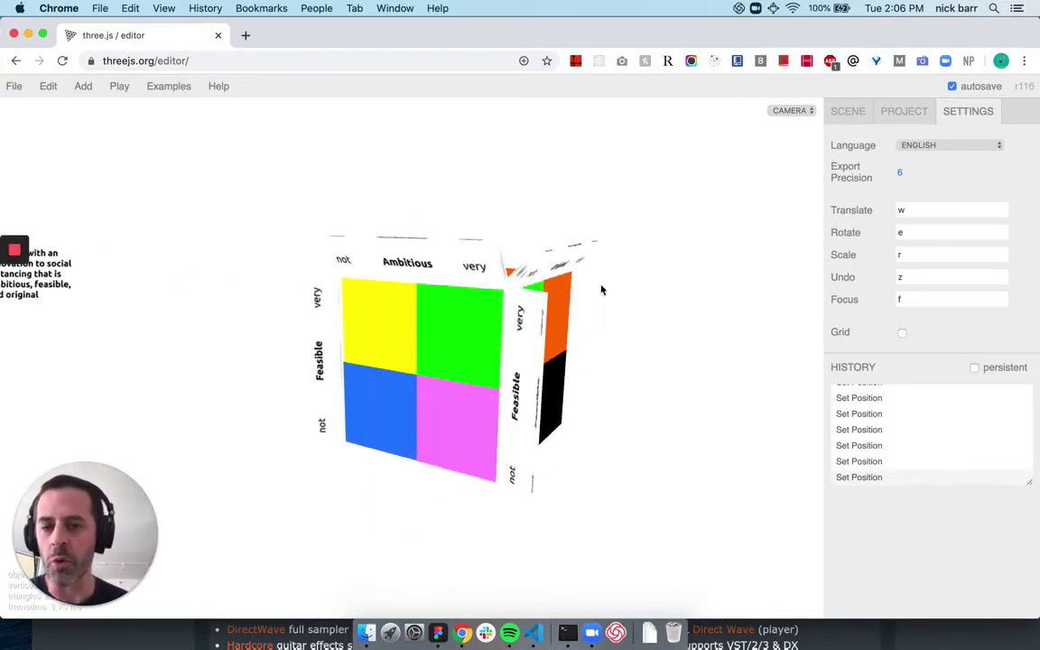
left_click_drag(601, 289, 604, 310)
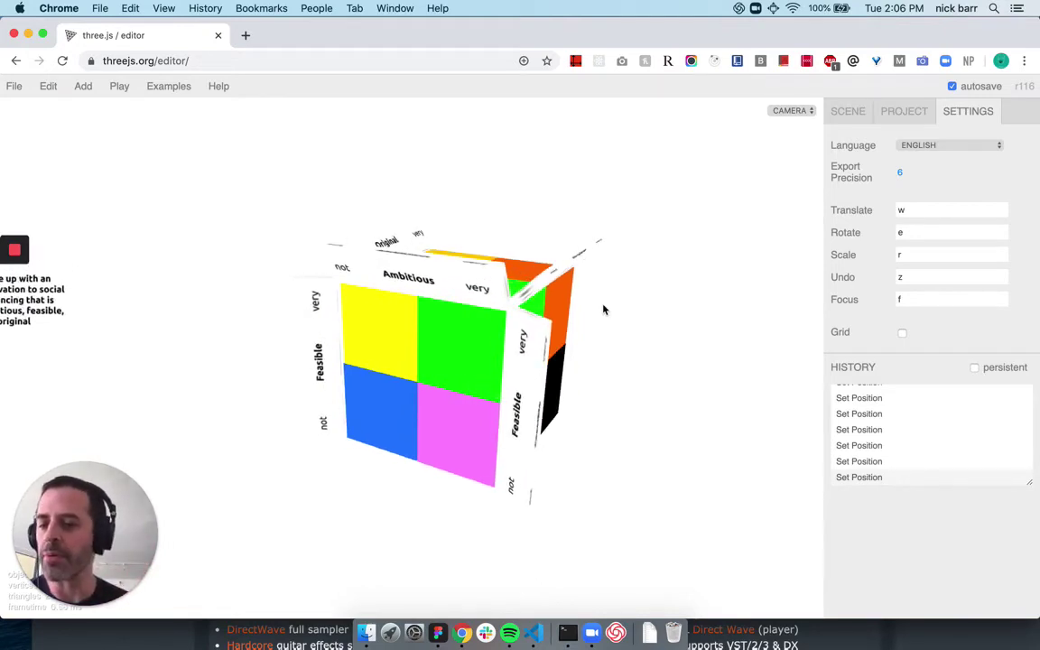
left_click_drag(604, 303, 646, 272)
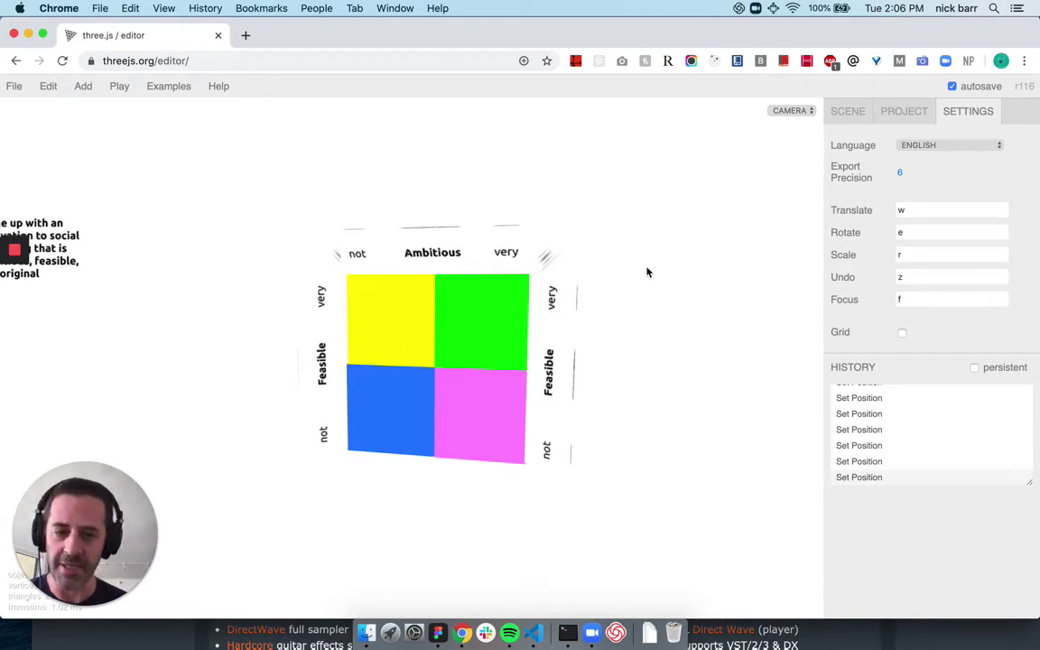
left_click_drag(652, 275, 496, 282)
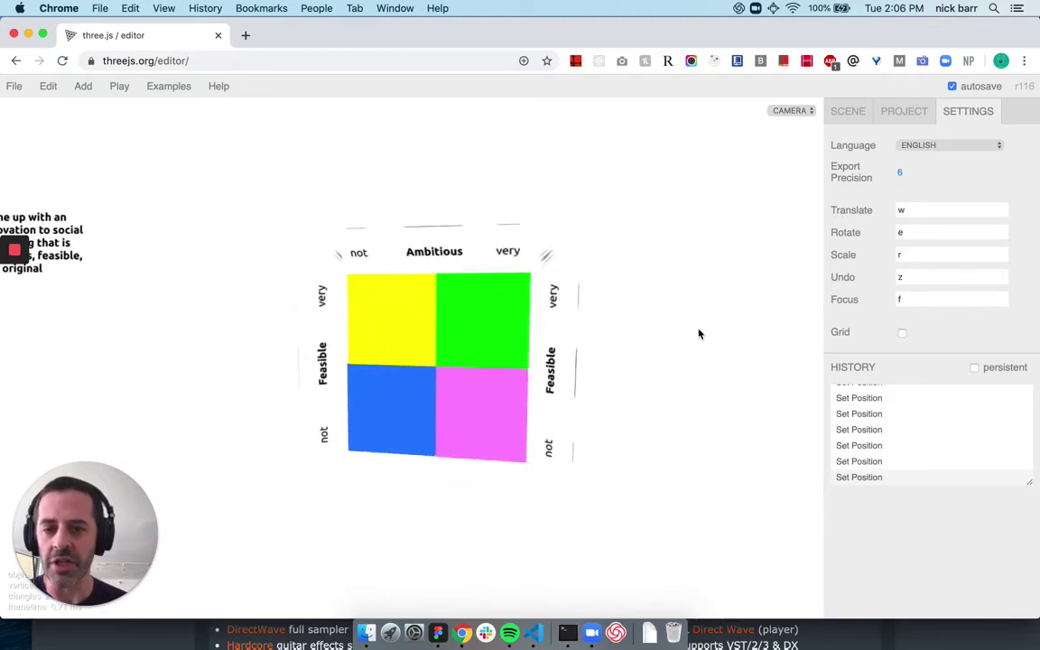
mouse_move(698, 334)
left_mouse_down()
mouse_move(455, 410)
mouse_move(461, 459)
mouse_move(641, 473)
mouse_move(712, 323)
left_mouse_up()
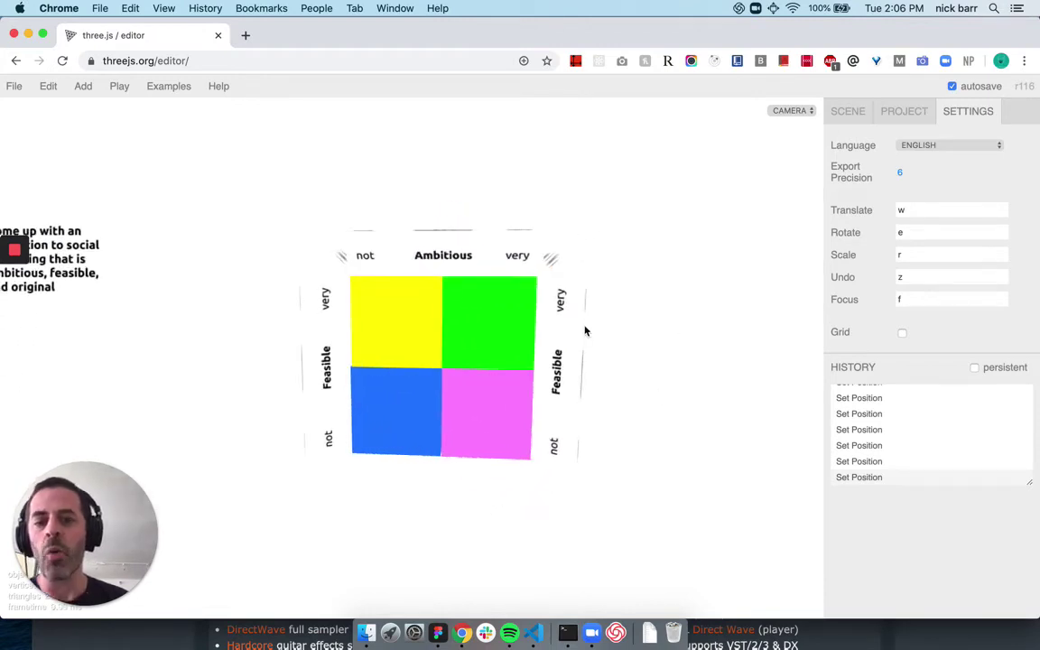
Load the 5% PNG as the texture map of the green quadrant's material
left_click(534, 335)
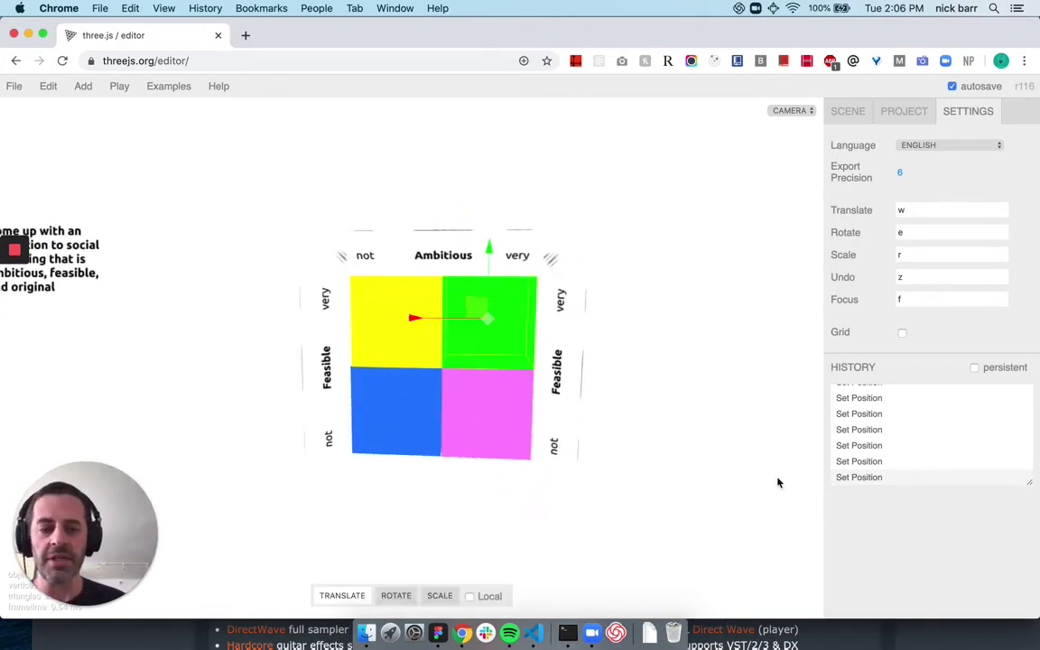
left_click(668, 425)
mouse_move(633, 221)
left_mouse_down()
mouse_move(608, 353)
mouse_move(525, 279)
mouse_move(646, 224)
mouse_move(580, 244)
mouse_move(534, 424)
mouse_move(577, 235)
mouse_move(536, 311)
mouse_move(603, 251)
mouse_move(658, 277)
mouse_move(638, 237)
left_mouse_up()
left_click(508, 357)
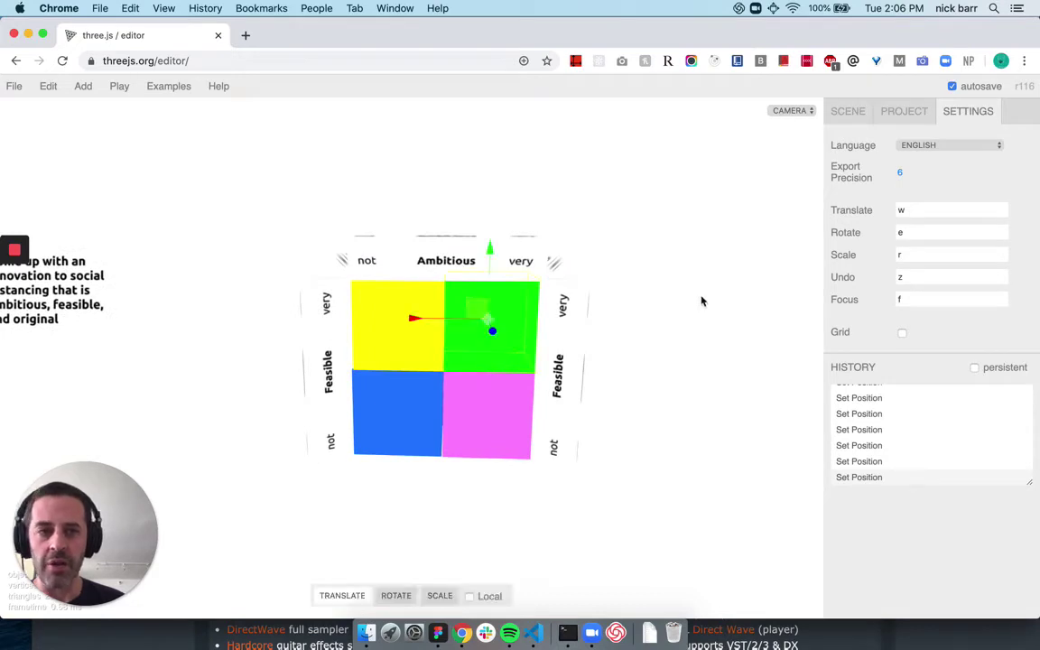
left_click(854, 111)
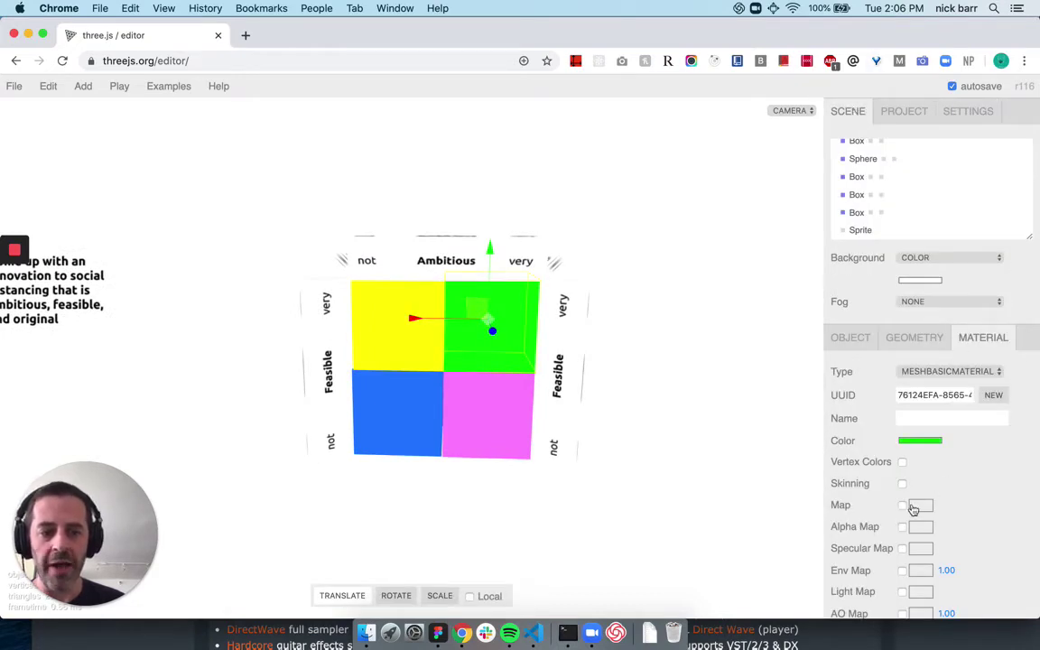
left_click(914, 507)
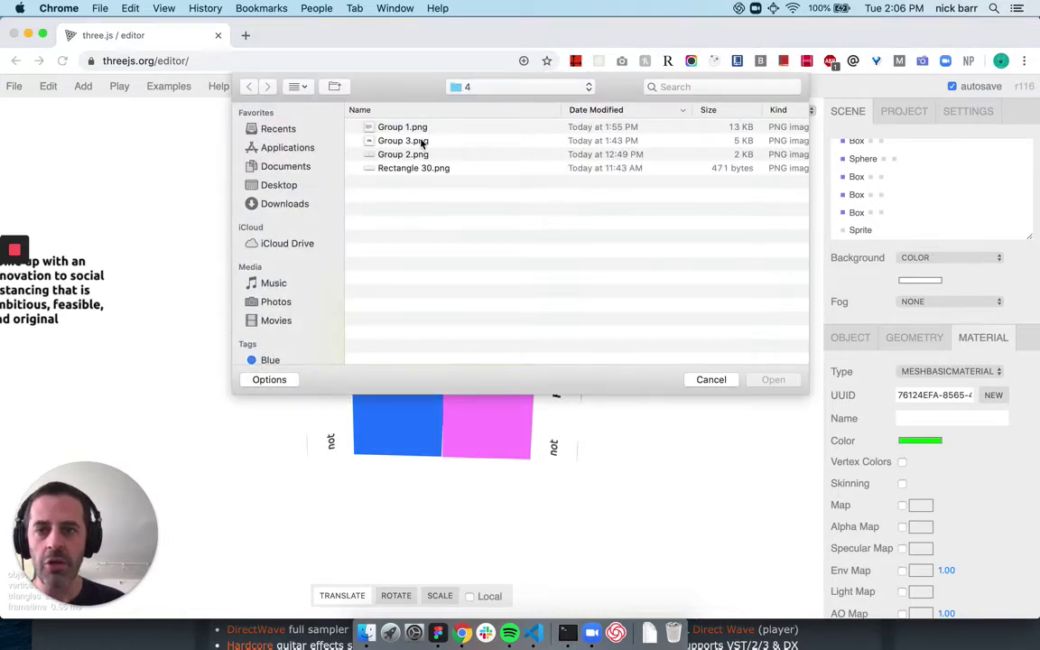
double_click(420, 144)
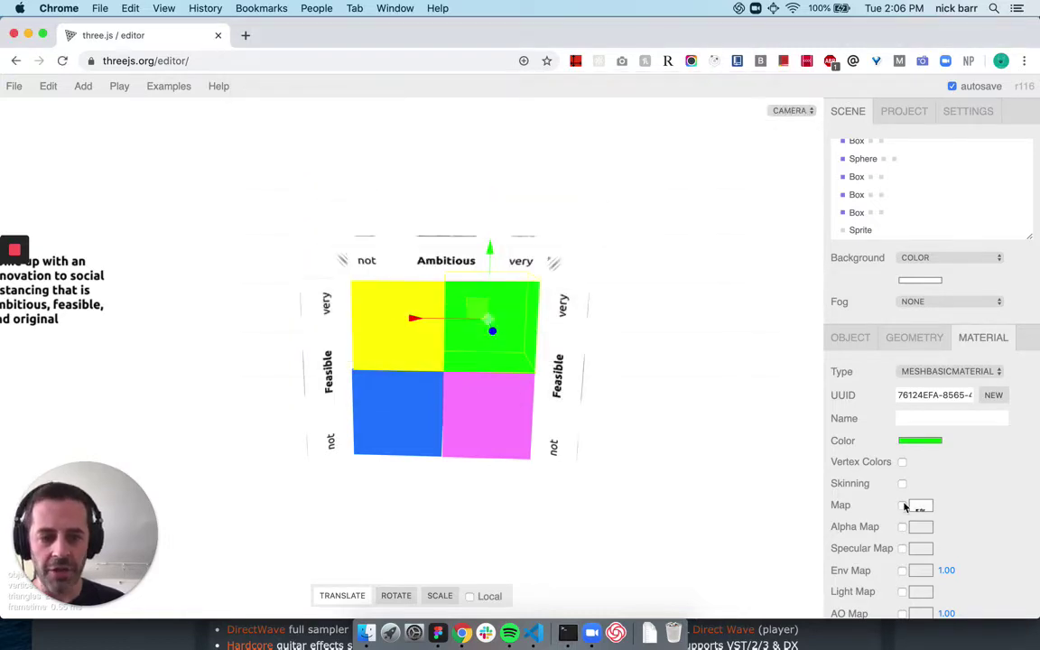
left_click(685, 420)
left_click_drag(615, 326, 550, 301)
left_click_drag(627, 318, 573, 346)
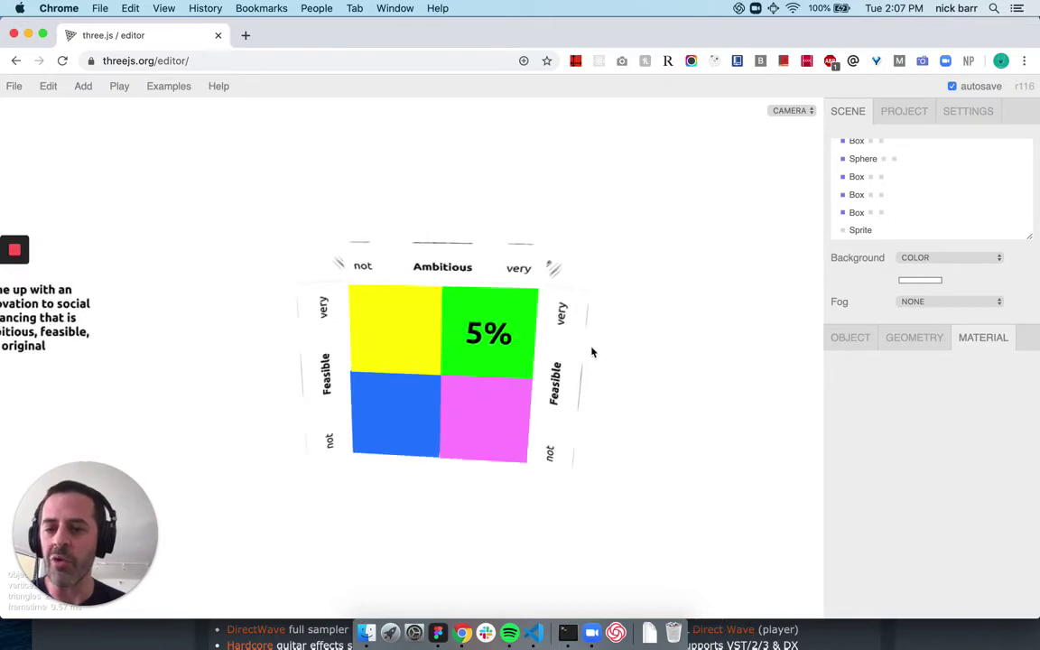
left_click_drag(731, 235, 712, 192)
left_click_drag(615, 354, 390, 392)
left_click_drag(674, 297, 587, 369)
left_click_drag(293, 364, 305, 343)
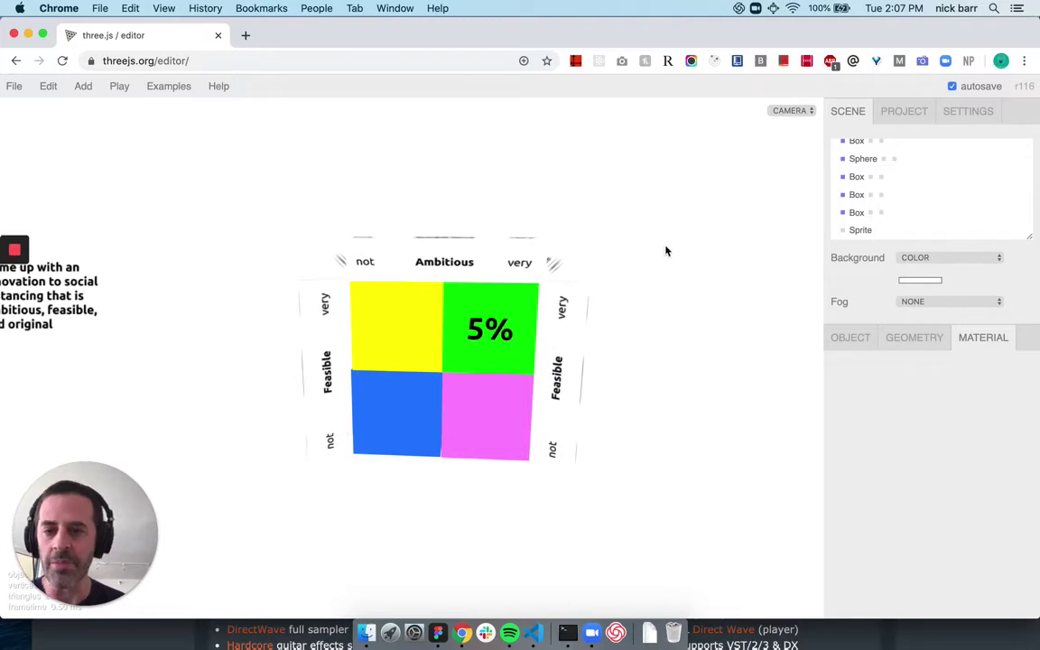
left_click_drag(666, 248, 637, 318)
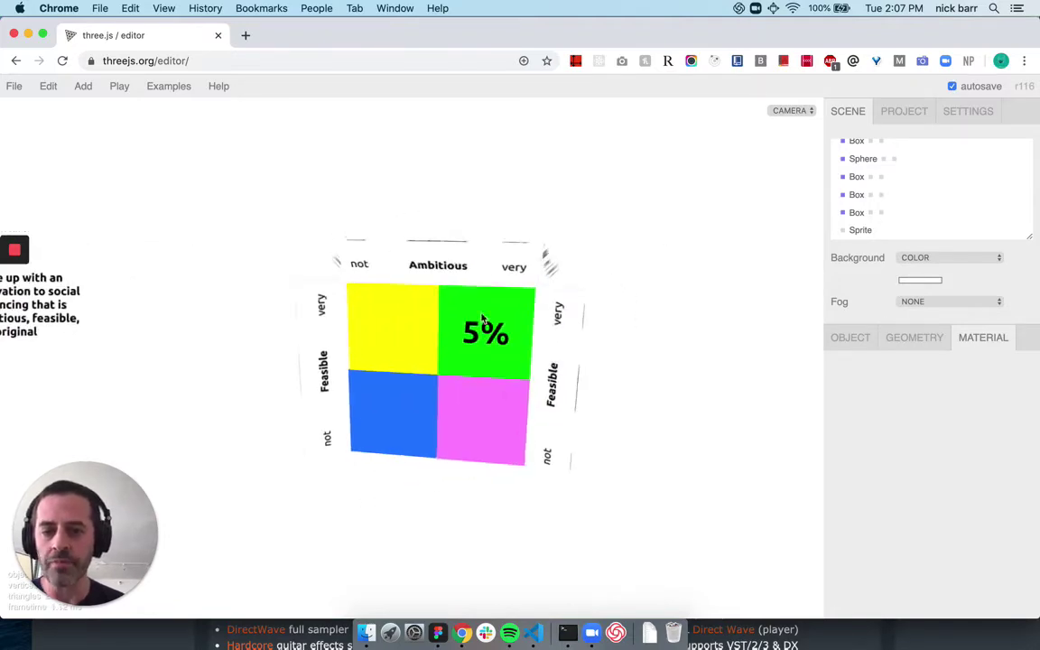
left_click_drag(625, 263, 545, 402)
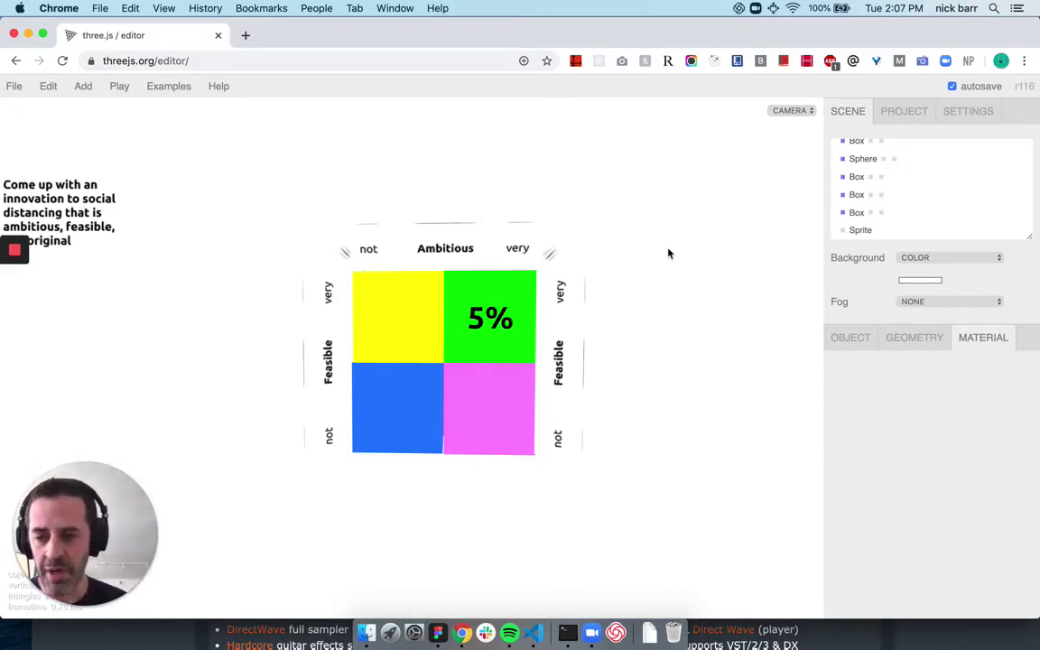
left_click_drag(639, 323, 621, 342)
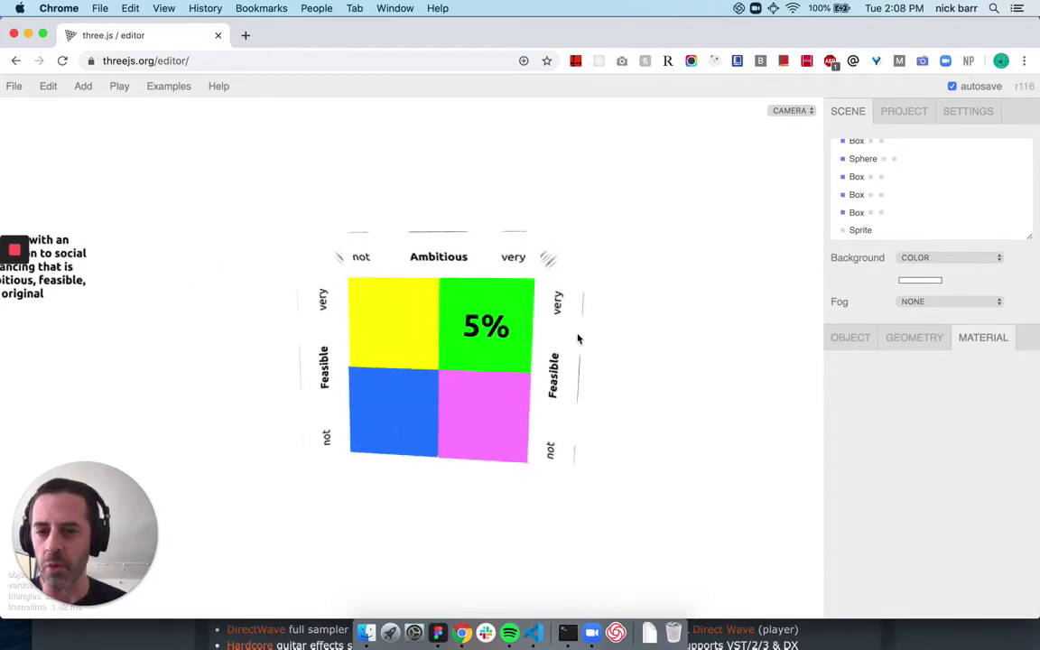
left_click_drag(596, 385, 608, 283)
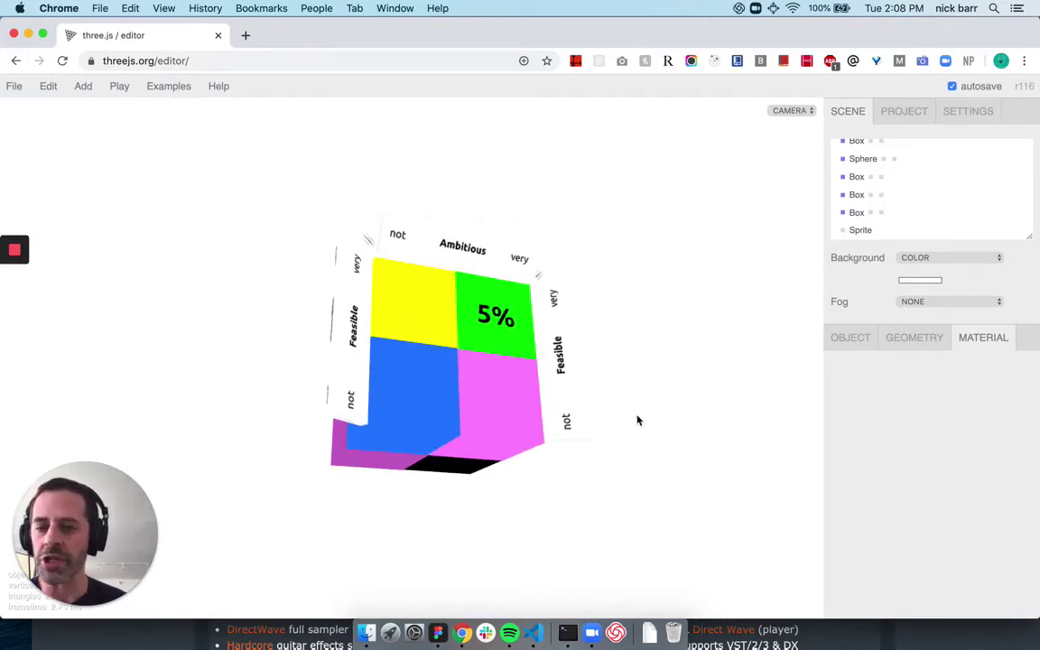
left_click_drag(688, 406, 623, 475)
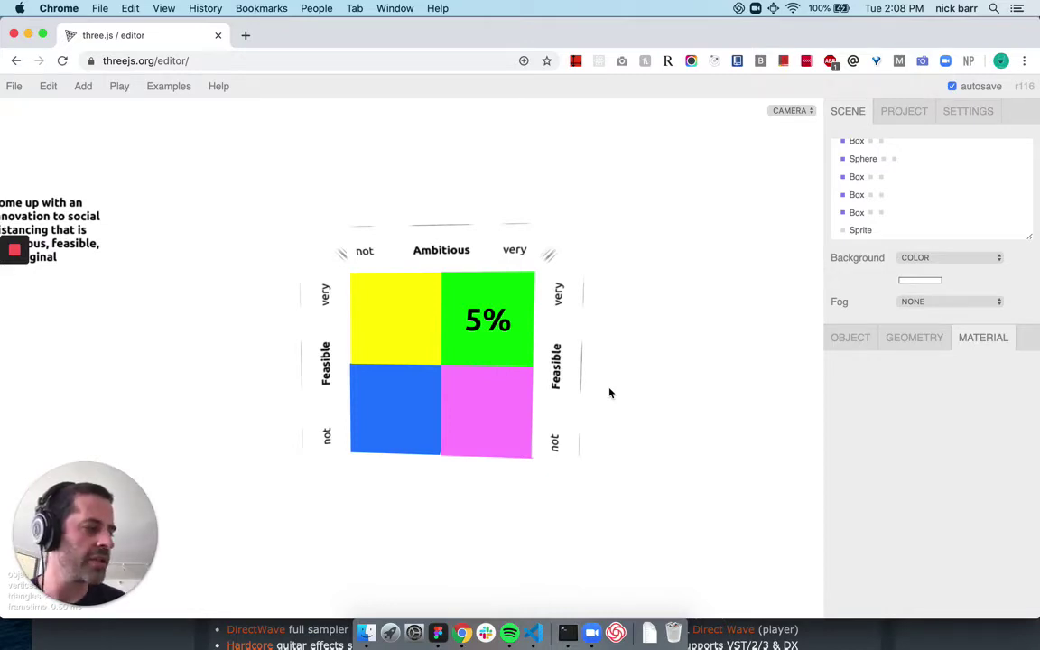
left_click_drag(641, 272, 657, 245)
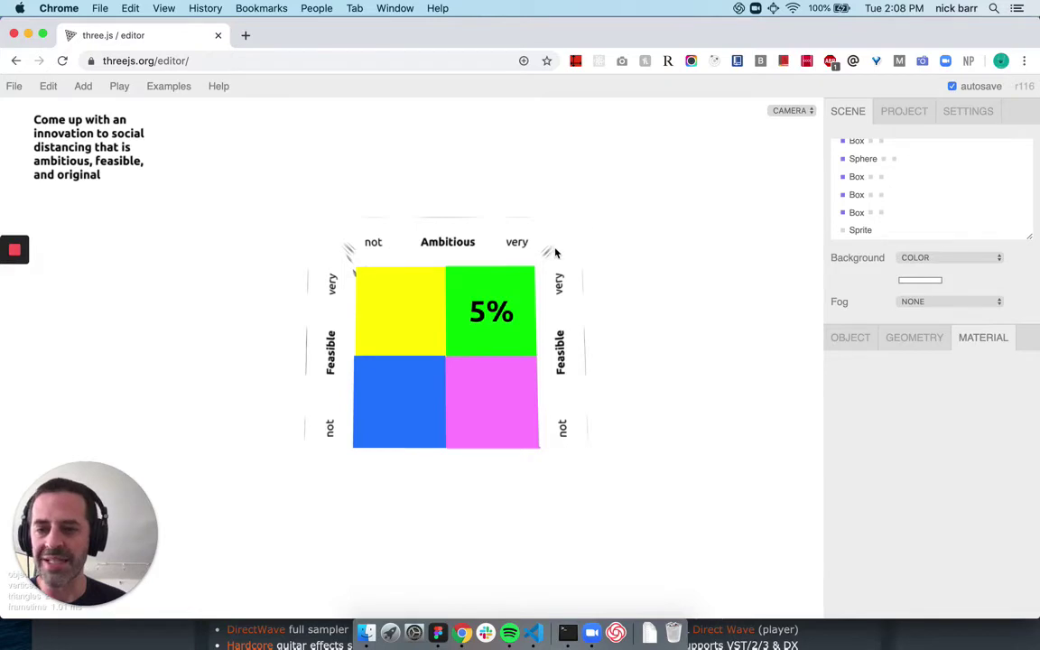
Check the green 5% box, deselect it, and zoom and orbit toward the orange wall and sphere
left_click(456, 285)
left_click_drag(622, 282, 553, 314)
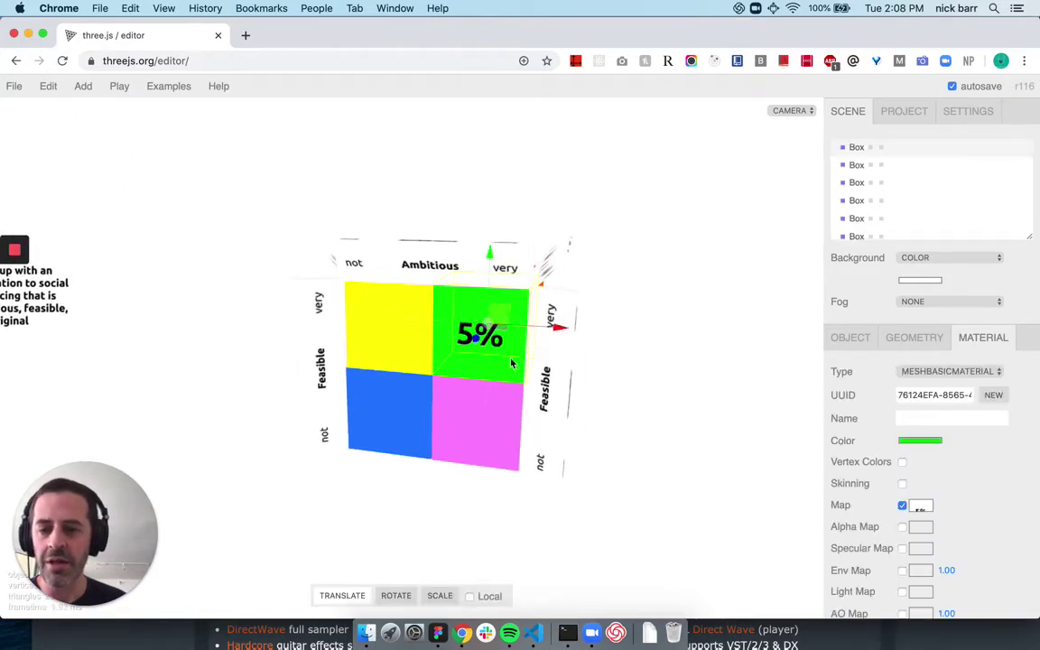
left_click(611, 352)
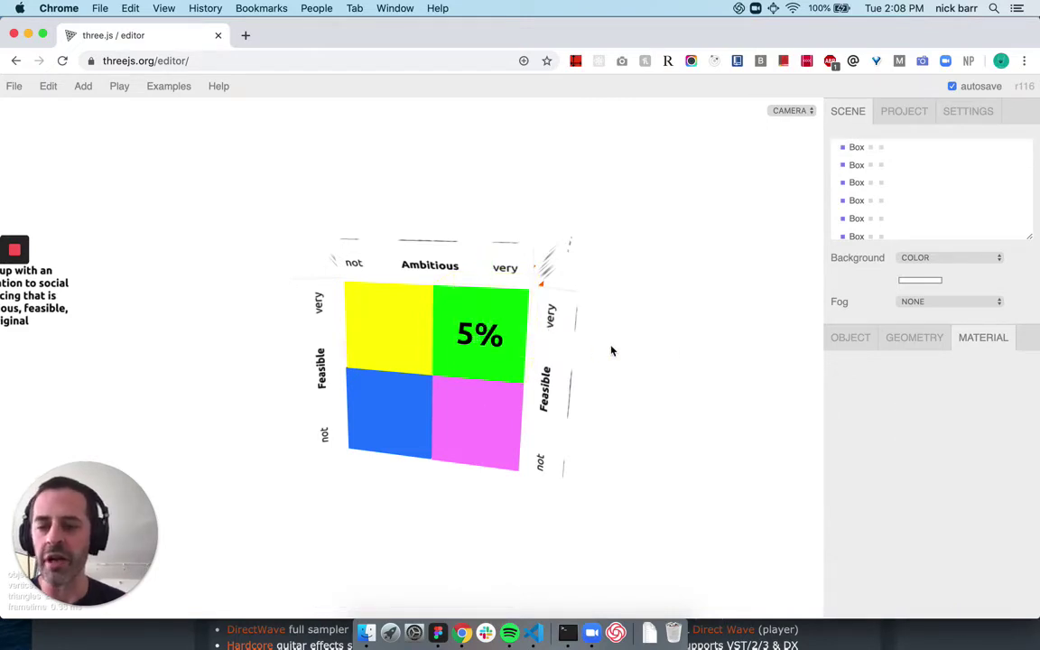
scroll(732, 350, "up", 5)
scroll(731, 351, "down", 3)
scroll(733, 351, "down", 3)
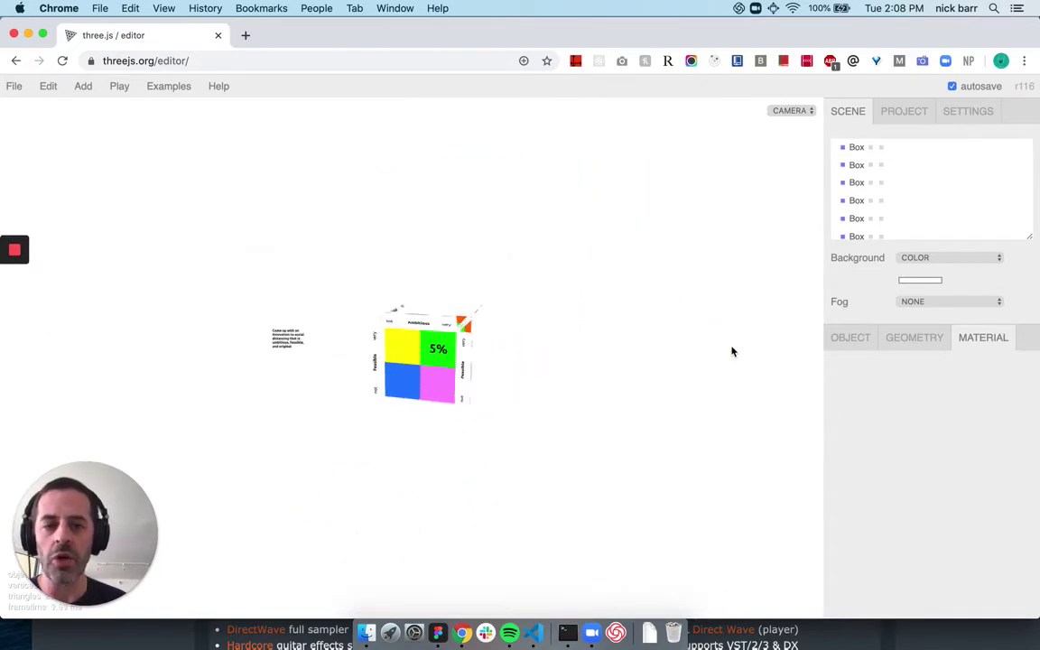
scroll(383, 280, "up", 6)
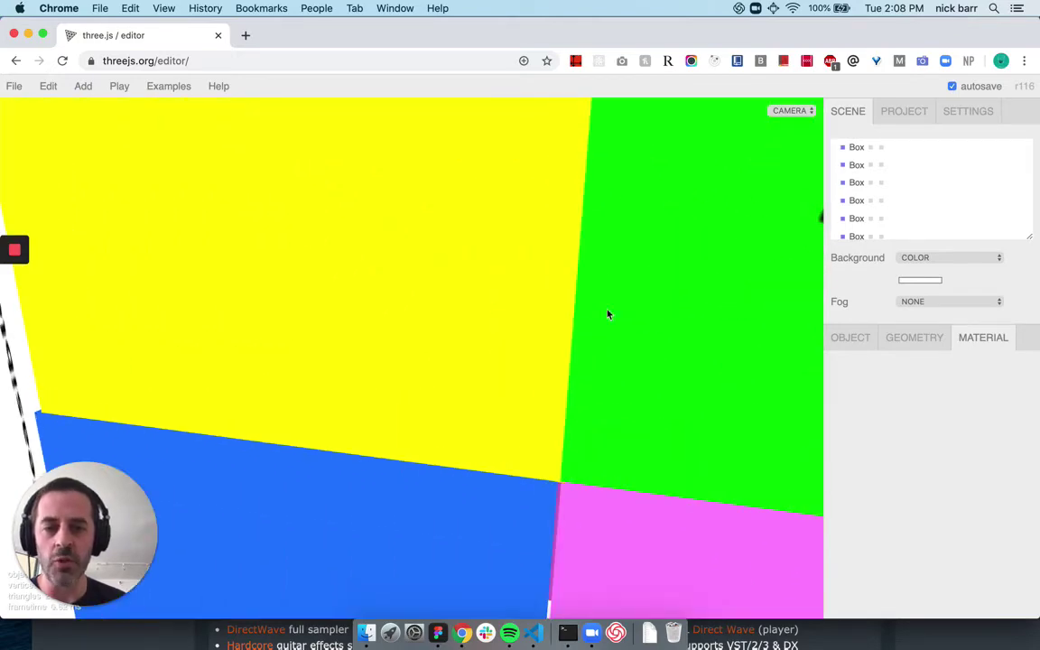
left_click_drag(607, 314, 631, 295)
Move the textured sphere left across the room, then show the Project renderer and material settings
left_click(442, 370)
left_click_drag(563, 302, 288, 266)
scroll(610, 306, "up", 5)
scroll(632, 310, "down", 5)
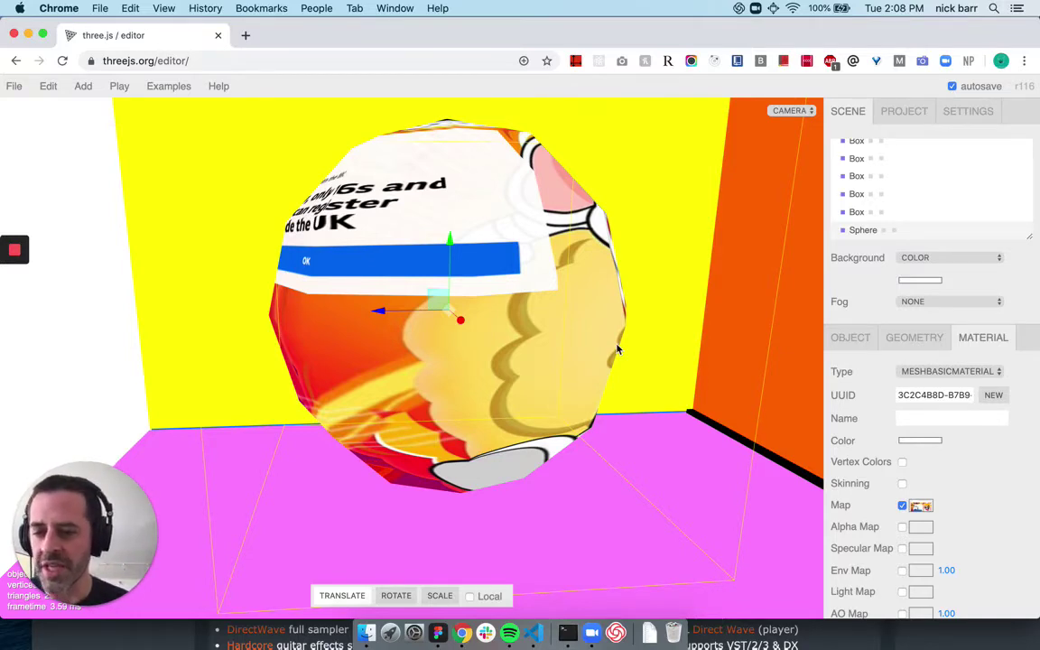
scroll(618, 349, "down", 10)
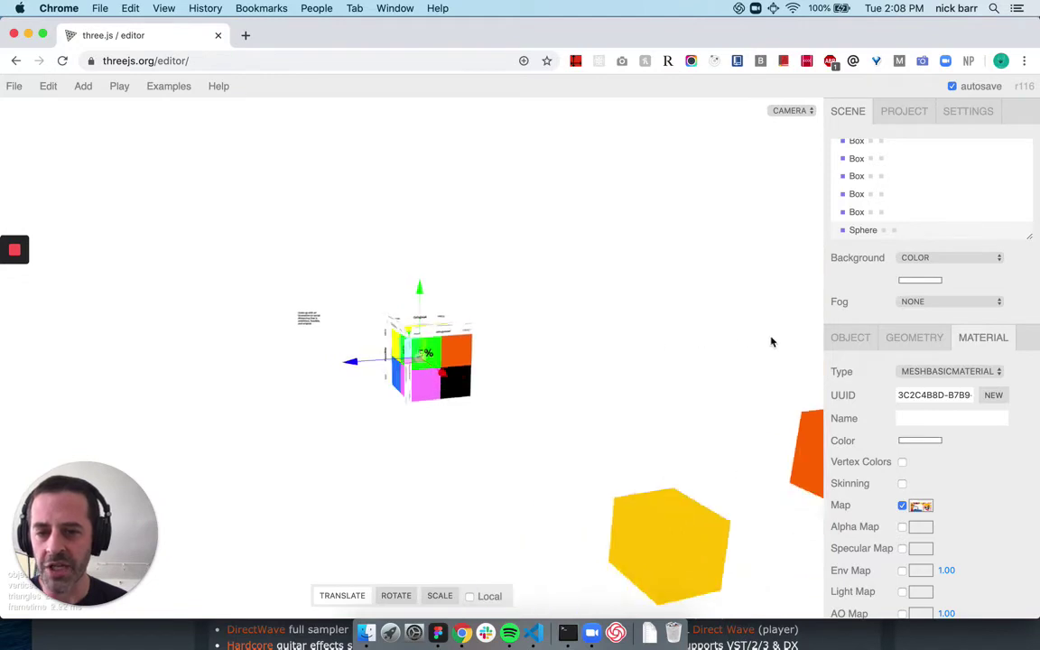
scroll(786, 343, "up", 5)
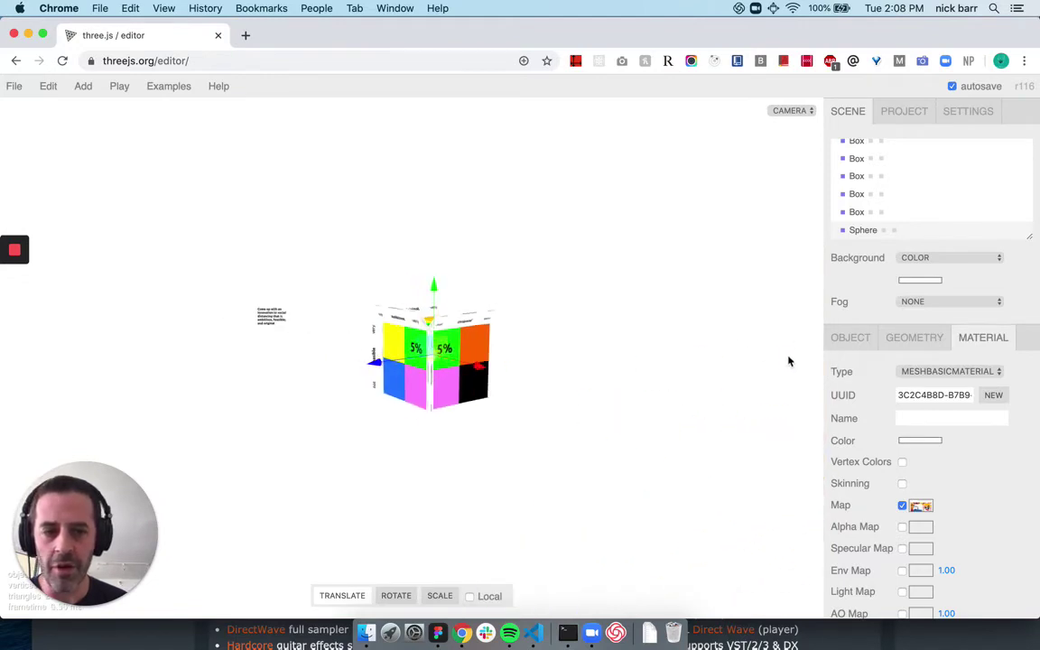
scroll(593, 365, "down", 4)
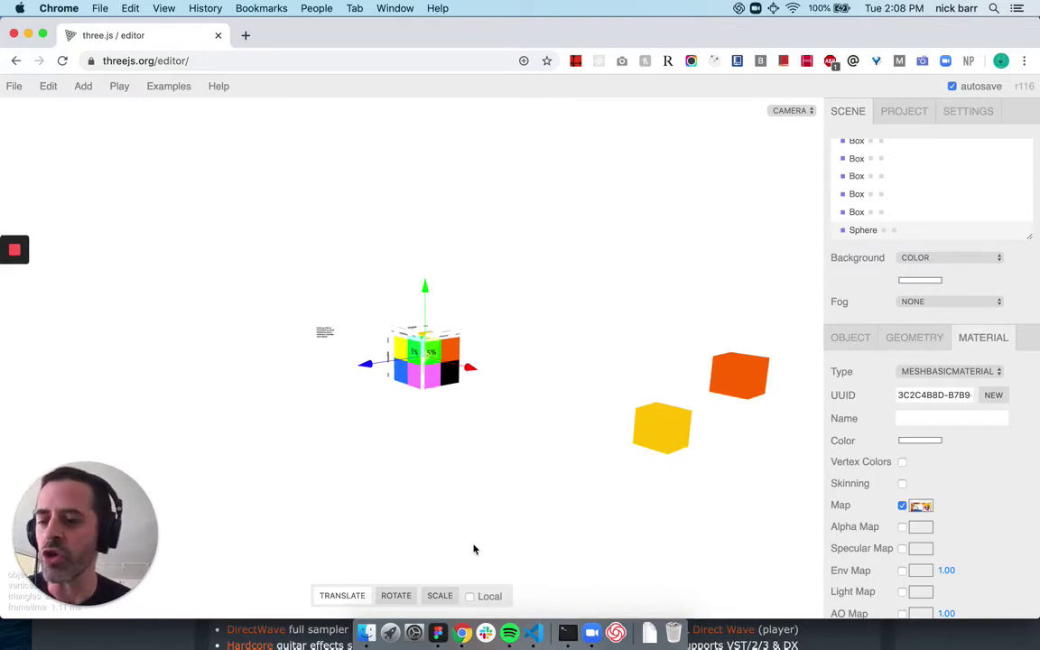
left_click(907, 121)
Turn on the scene grid in the editor Settings
left_click(850, 116)
left_click(968, 112)
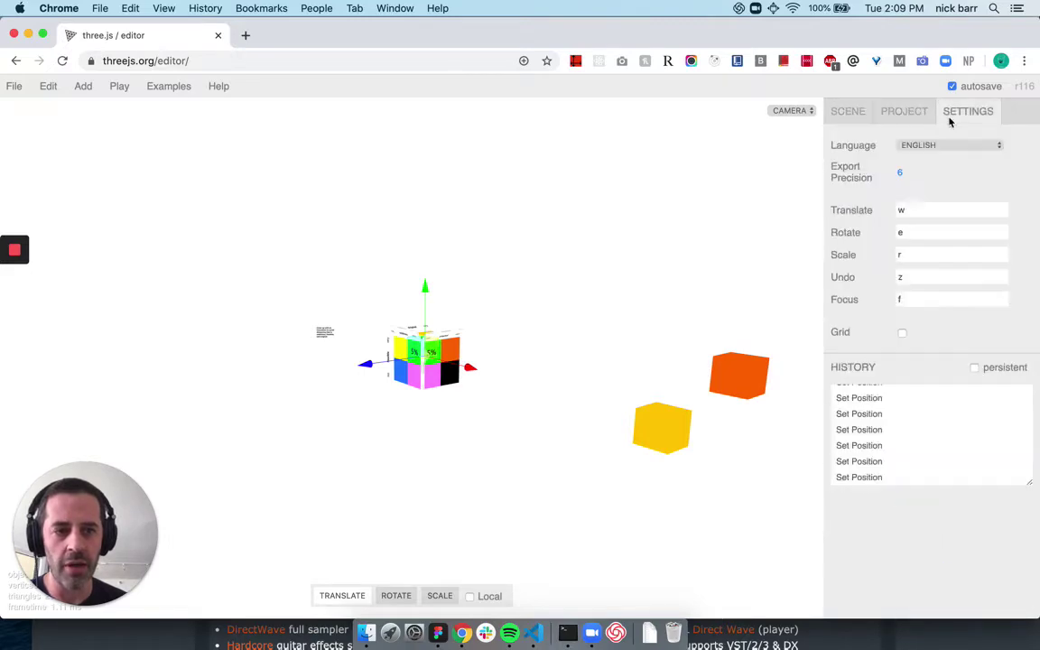
left_click(902, 333)
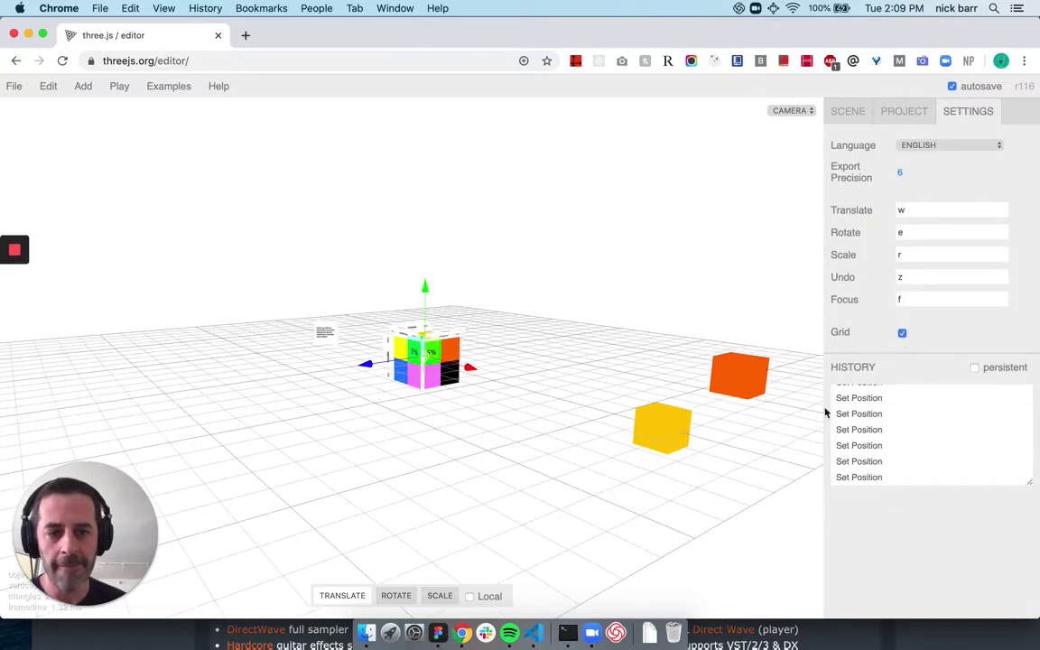
left_click_drag(799, 434, 434, 406)
Reposition the yellow cube with its translate arrows so it sits in front of the orange cube
left_click(471, 430)
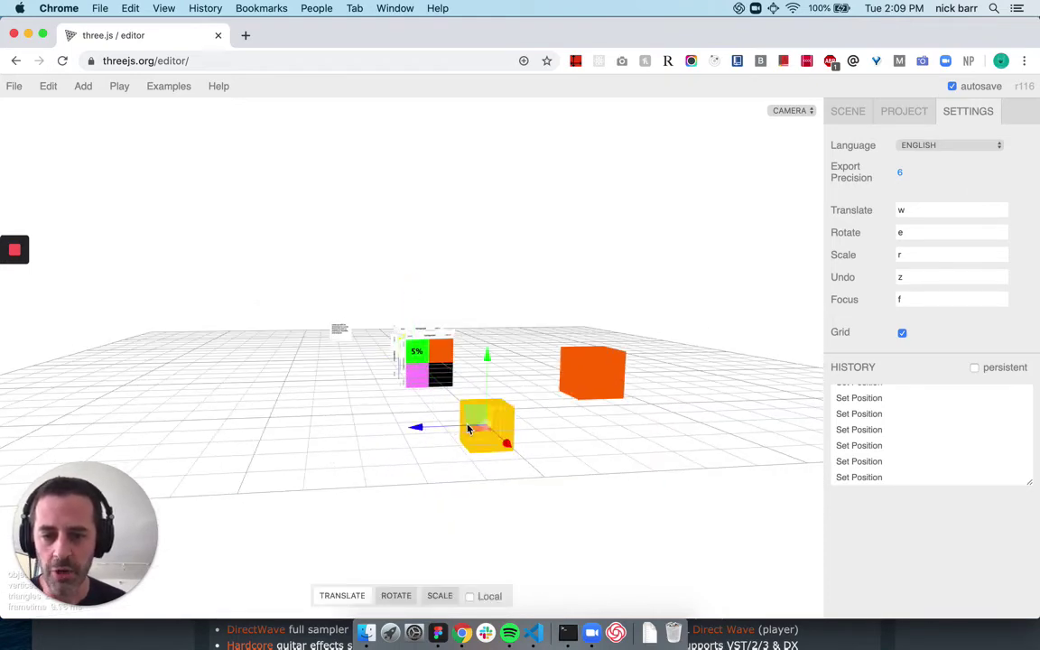
left_click_drag(504, 447, 529, 471)
left_click(593, 397)
mouse_move(630, 455)
left_mouse_down()
mouse_move(715, 450)
mouse_move(644, 458)
left_mouse_up()
left_click(588, 465)
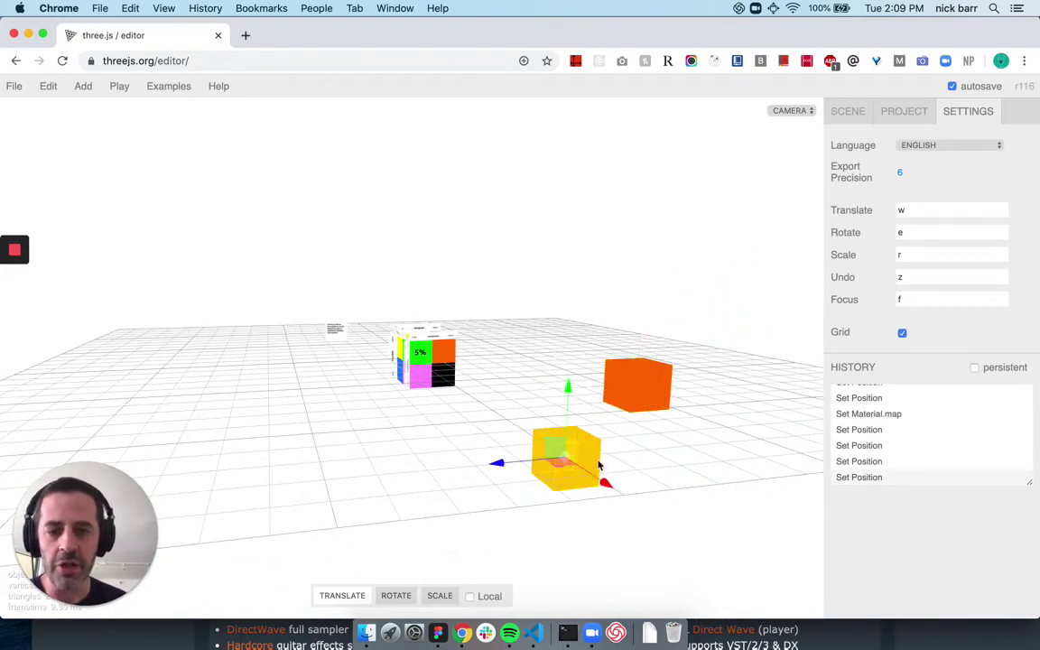
left_click_drag(496, 466, 469, 470)
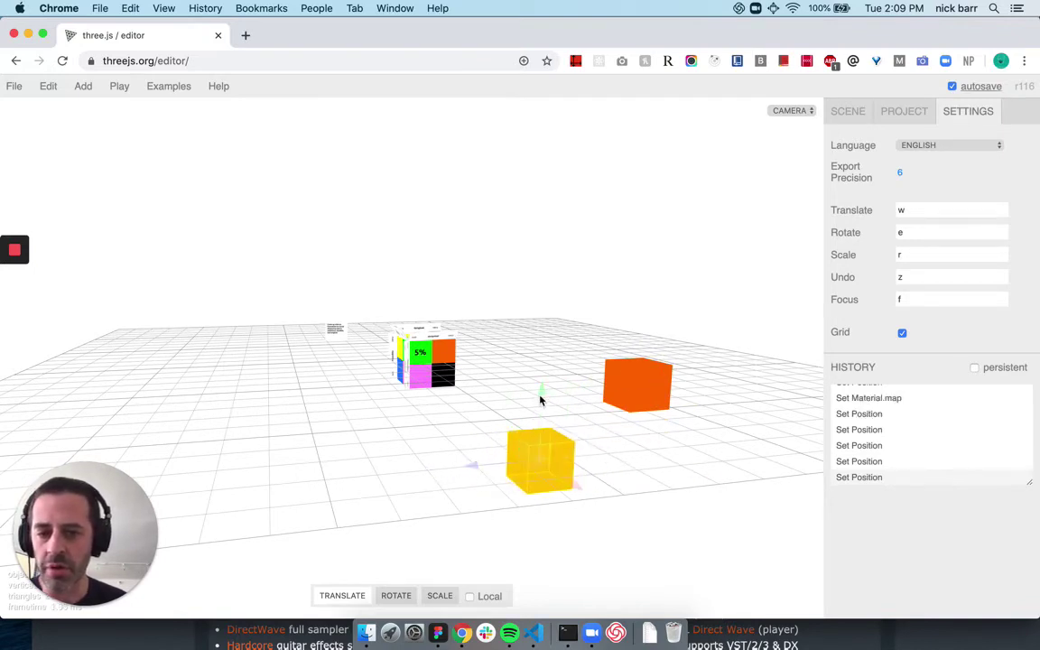
left_click_drag(541, 397, 539, 395)
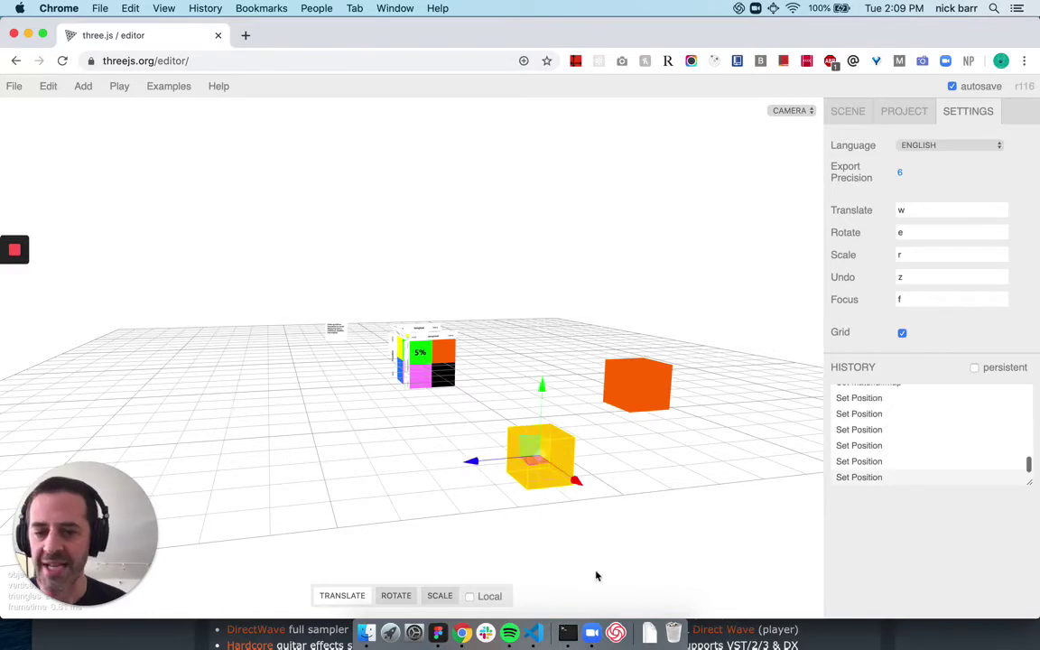
left_click_drag(576, 479, 542, 456)
left_click_drag(450, 446, 510, 389)
Lower the orange cube and slide it along its X axis toward the yellow cube
left_click(477, 446)
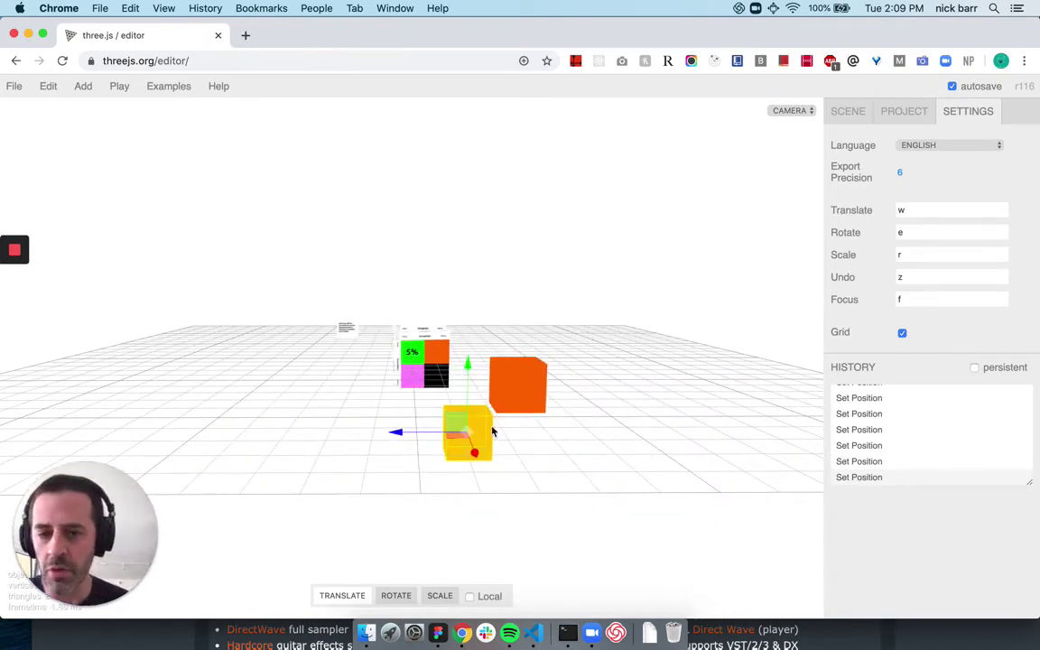
left_click(515, 408)
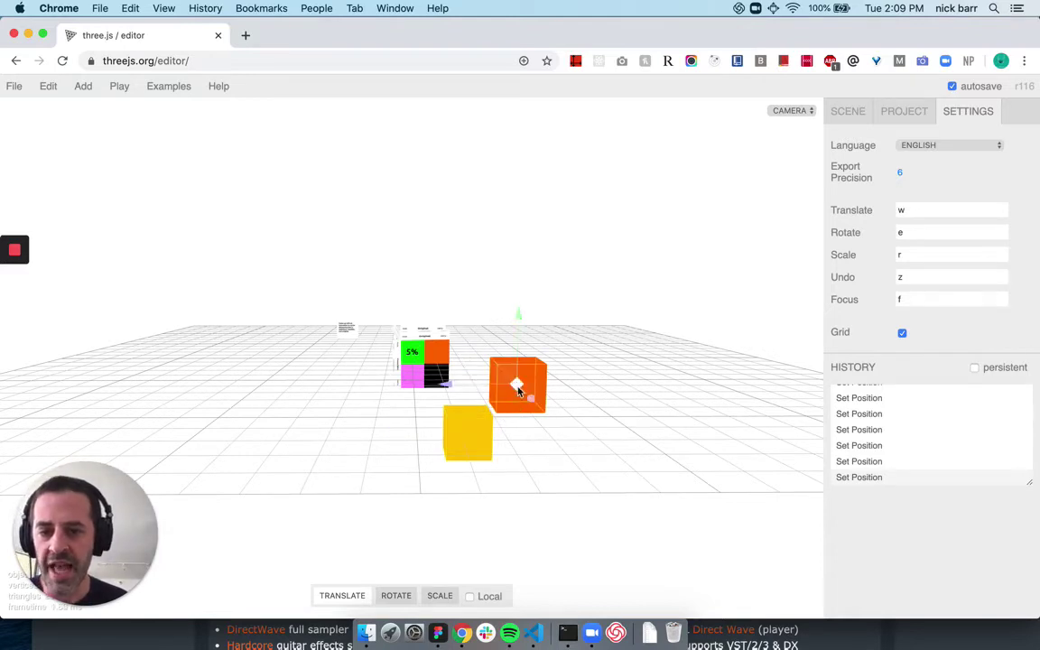
left_click_drag(529, 452, 517, 448)
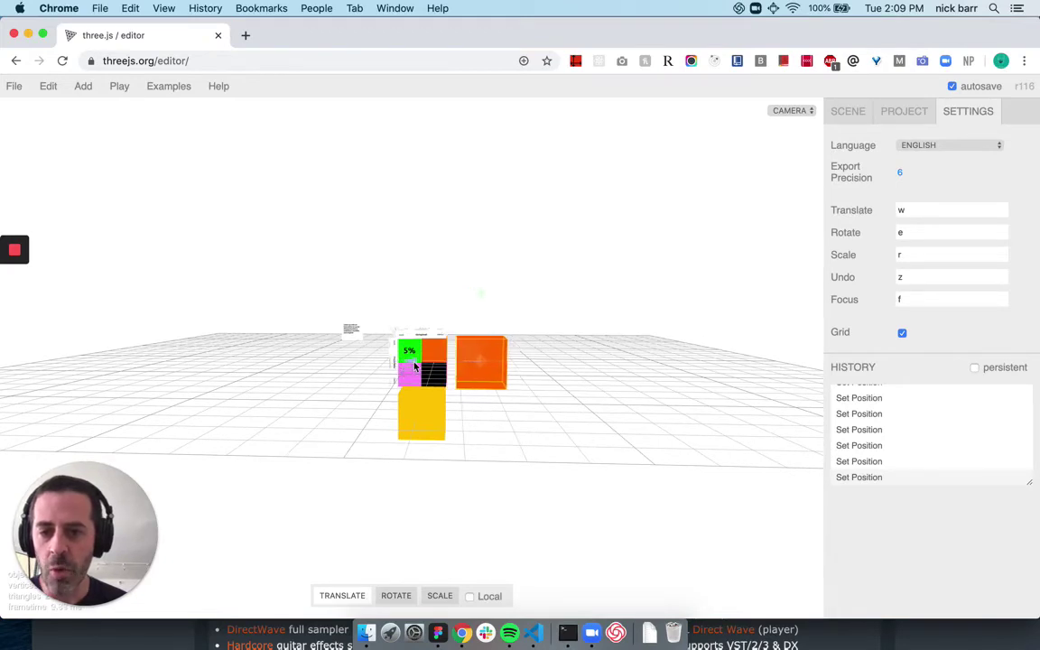
left_click_drag(416, 366, 486, 363)
left_click_drag(471, 419, 582, 430)
left_click_drag(780, 276, 773, 395)
left_click_drag(785, 539, 825, 530)
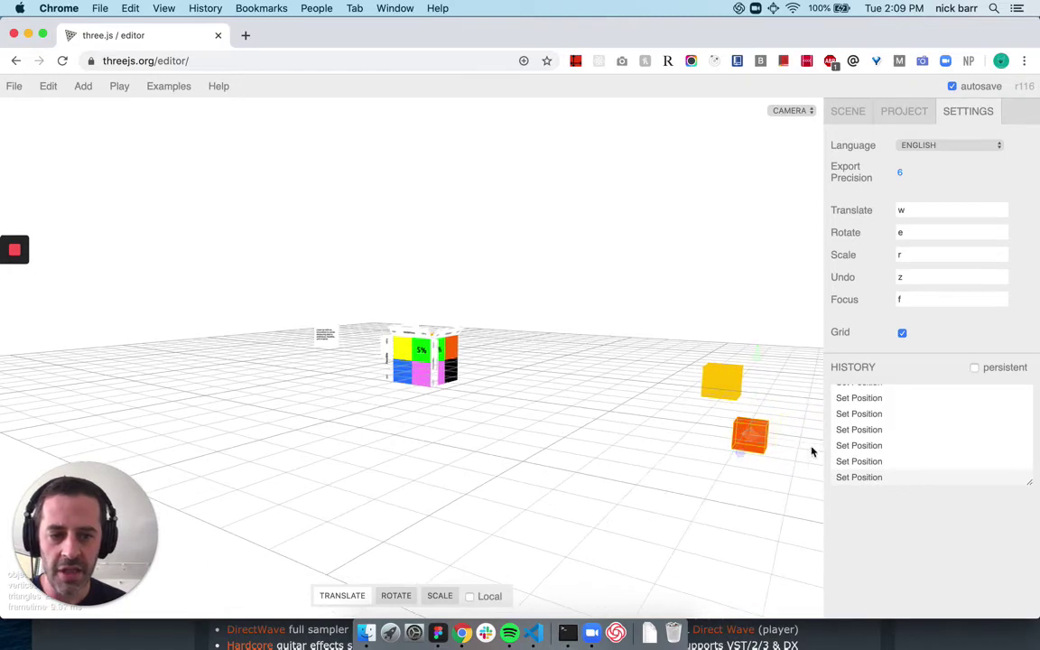
left_click_drag(810, 453, 784, 442)
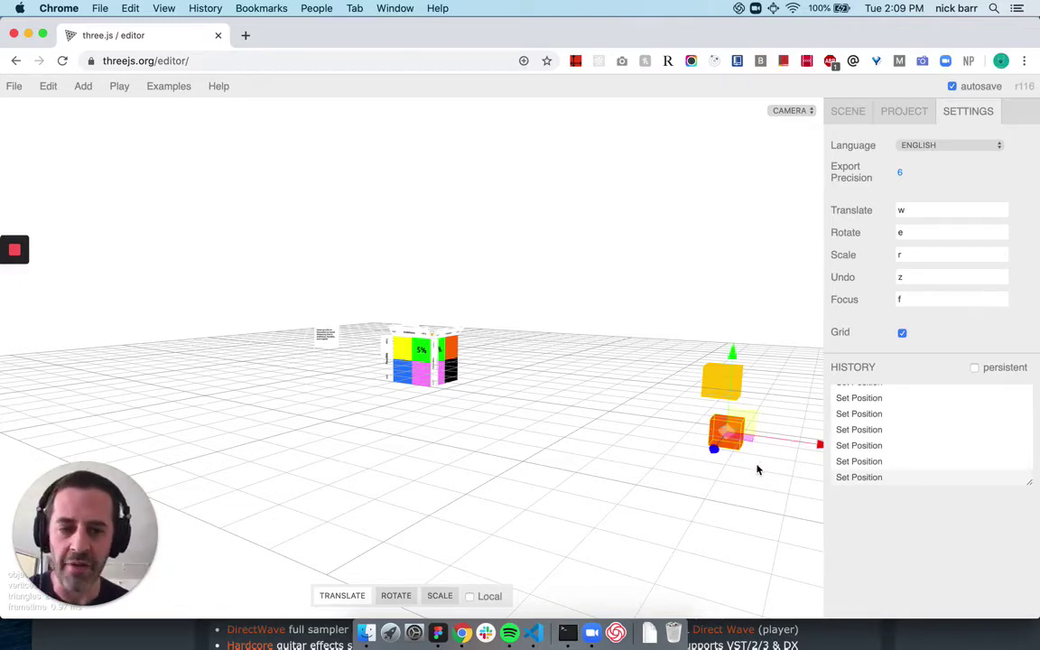
left_click_drag(759, 469, 652, 455)
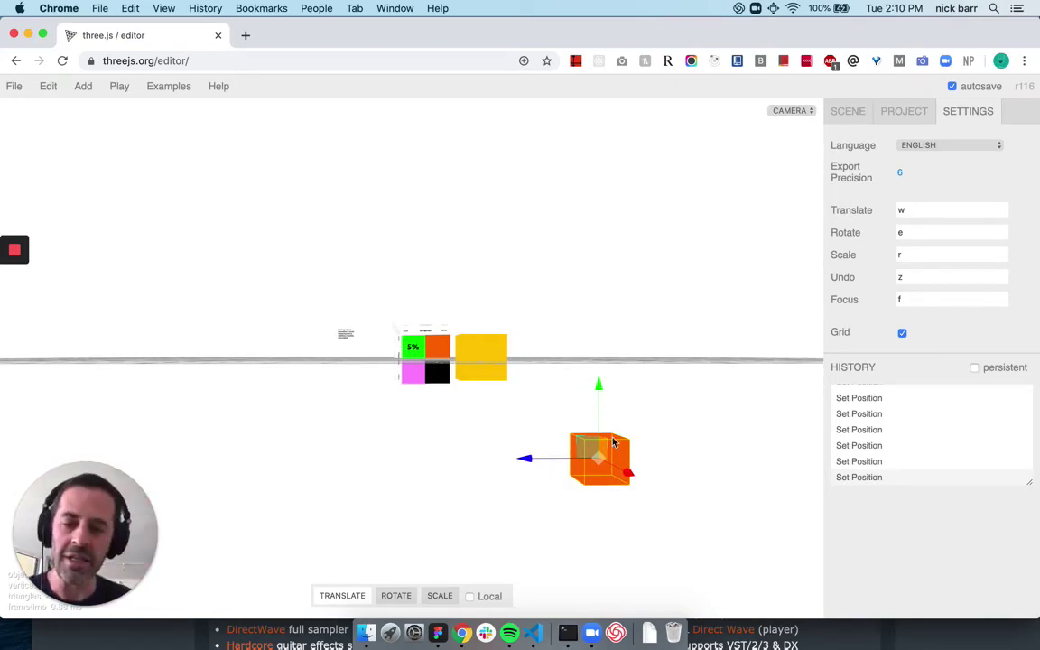
mouse_move(676, 363)
left_mouse_down()
mouse_move(724, 364)
mouse_move(653, 379)
mouse_move(662, 395)
mouse_move(659, 365)
mouse_move(677, 367)
left_mouse_up()
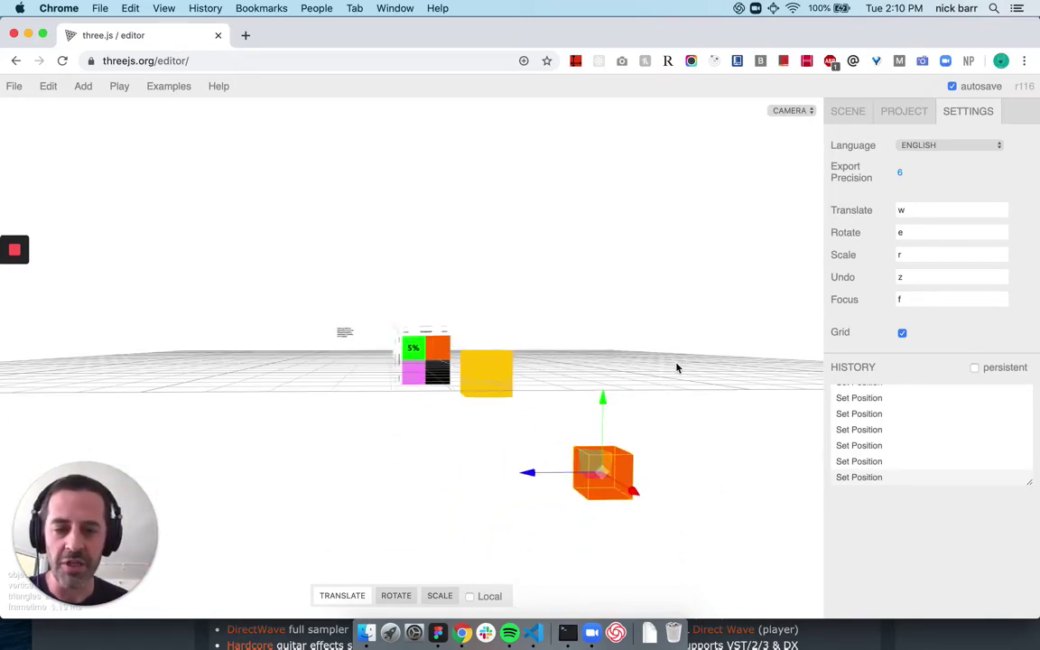
Deselect the orange cube and orbit up to a higher view over all three cubes
left_click(514, 412)
left_click_drag(548, 402, 626, 403)
left_click_drag(435, 352, 574, 364)
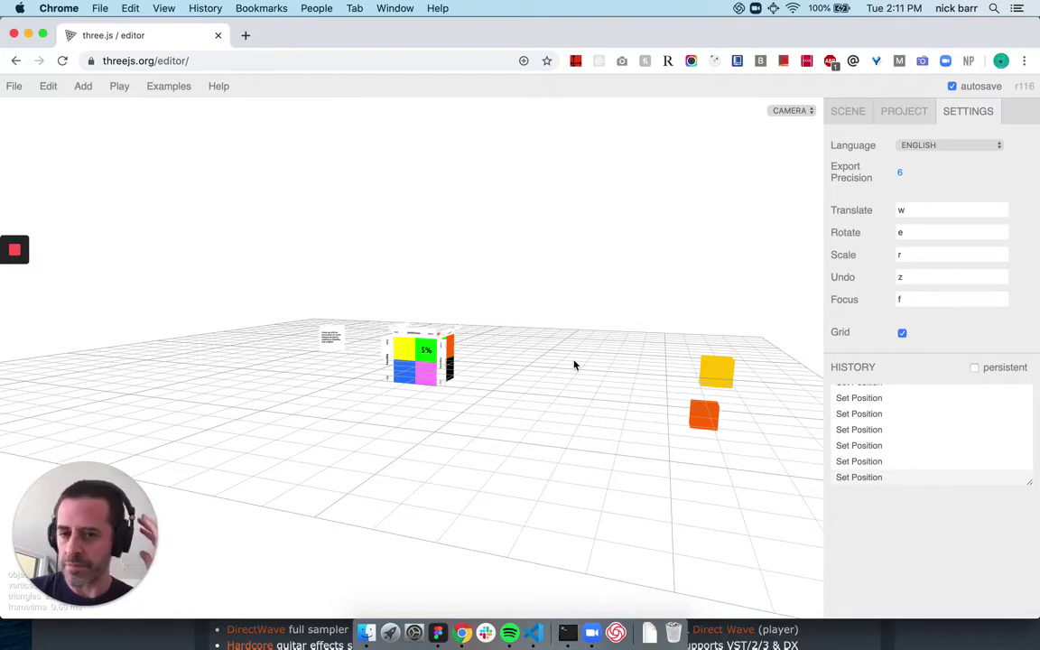
Zoom in on the quadrant cube and orbit over its top and sides, back to the 5% front
left_click_drag(433, 290, 501, 314)
scroll(418, 343, "up", 10)
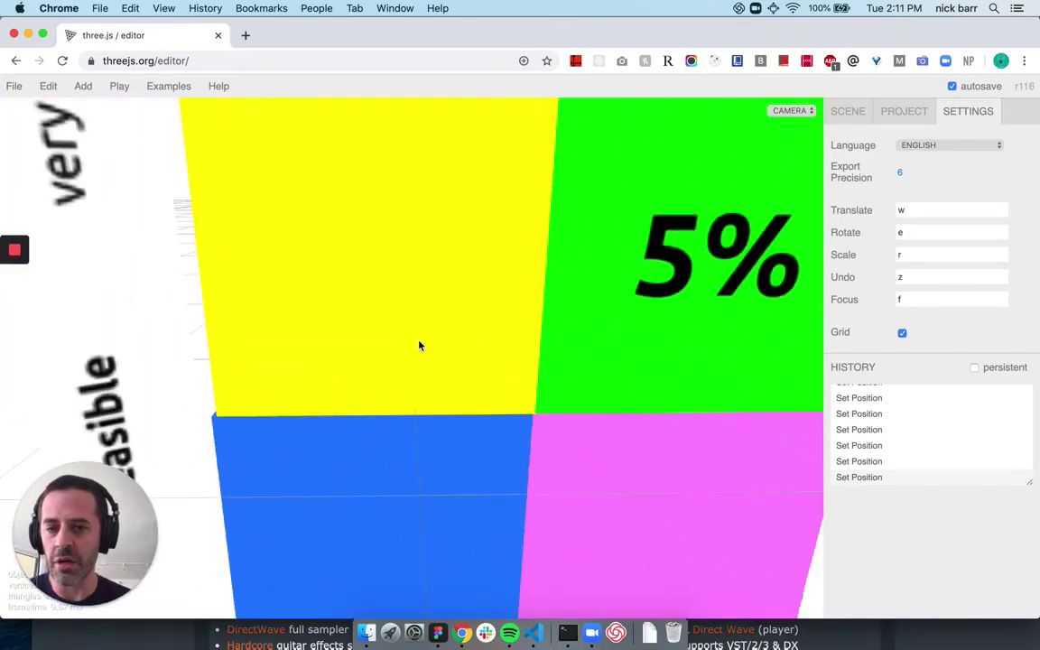
scroll(418, 345, "down", 10)
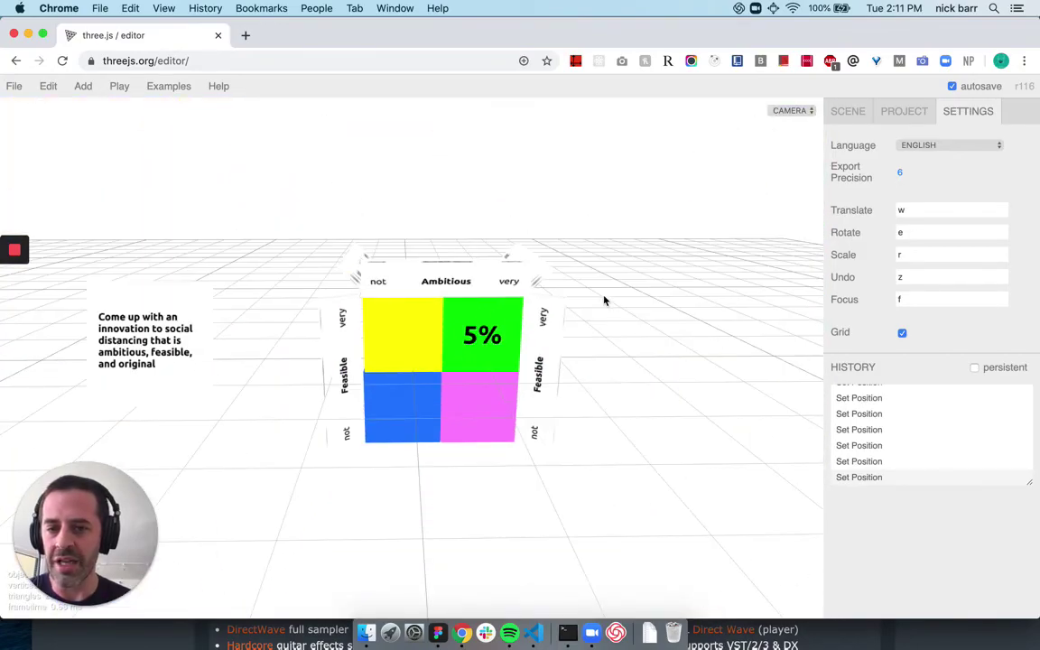
left_click_drag(611, 297, 459, 374)
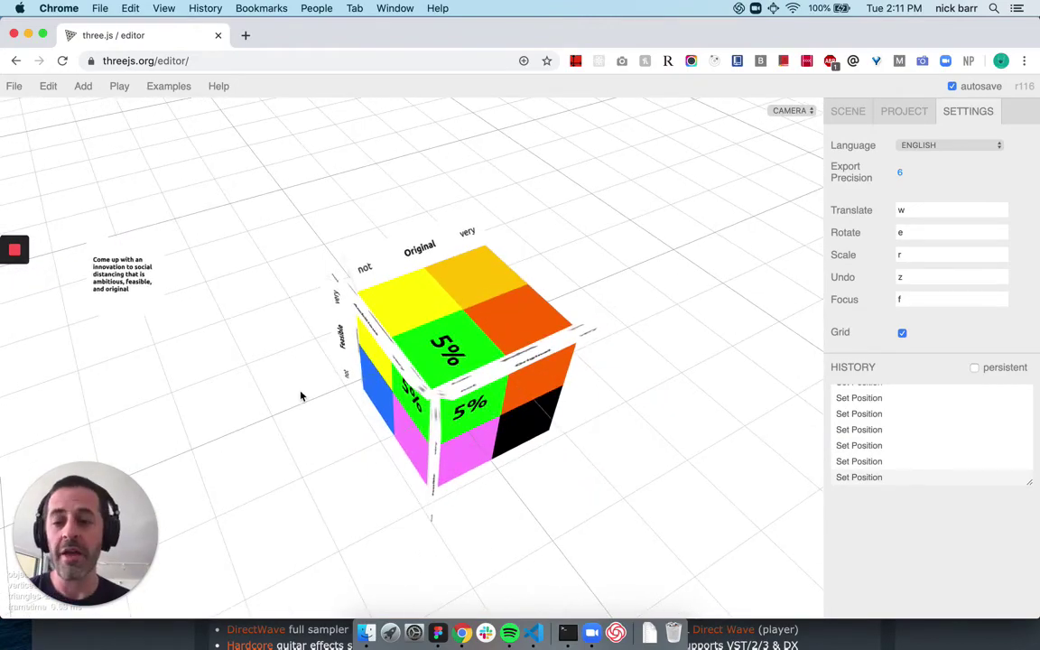
left_click_drag(300, 394, 449, 314)
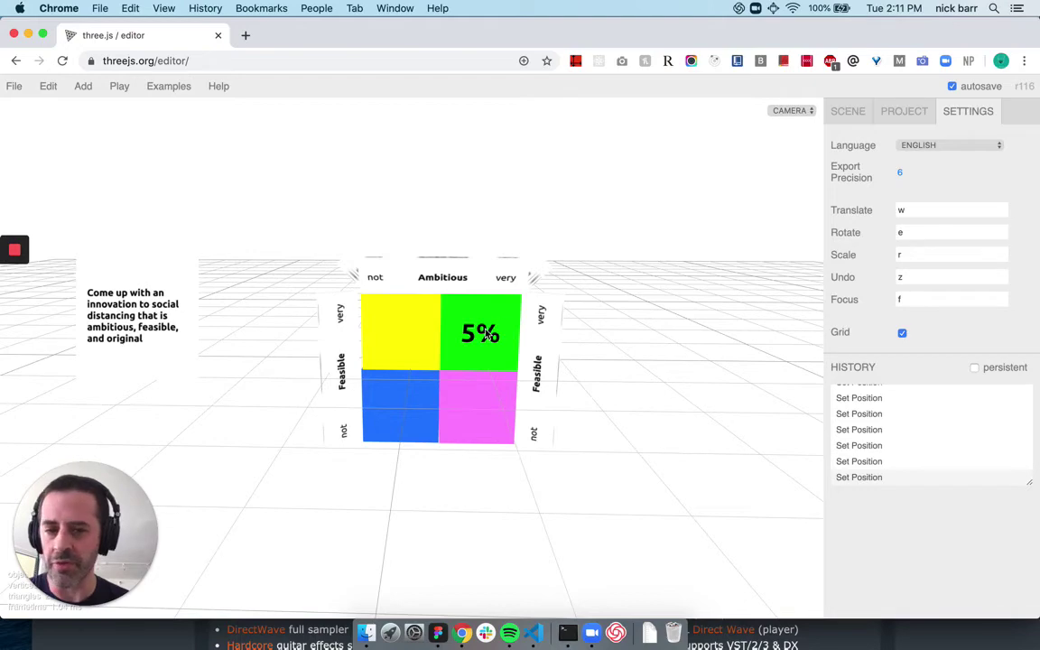
left_click_drag(675, 428, 662, 448)
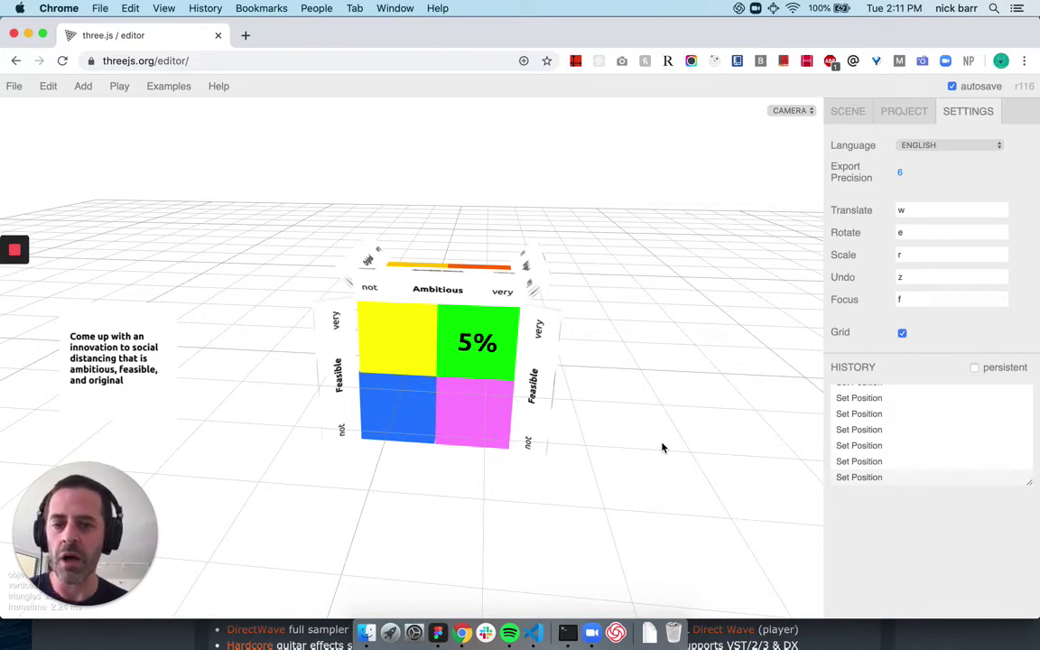
Zoom out and orbit low until the quadrant cube, prompt card and yellow and orange cubes show
scroll(668, 422, "up", 3)
scroll(652, 423, "down", 5)
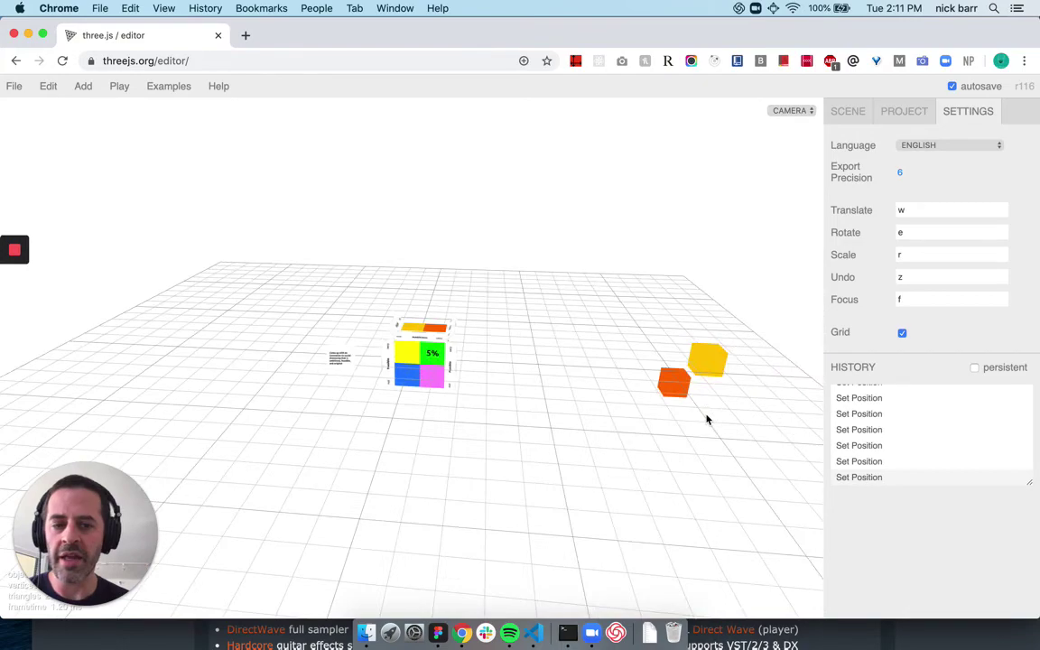
left_click_drag(707, 419, 602, 446)
left_click_drag(650, 472, 692, 448)
scroll(804, 449, "up", 5)
scroll(799, 445, "down", 5)
scroll(692, 449, "up", 10)
scroll(696, 448, "down", 15)
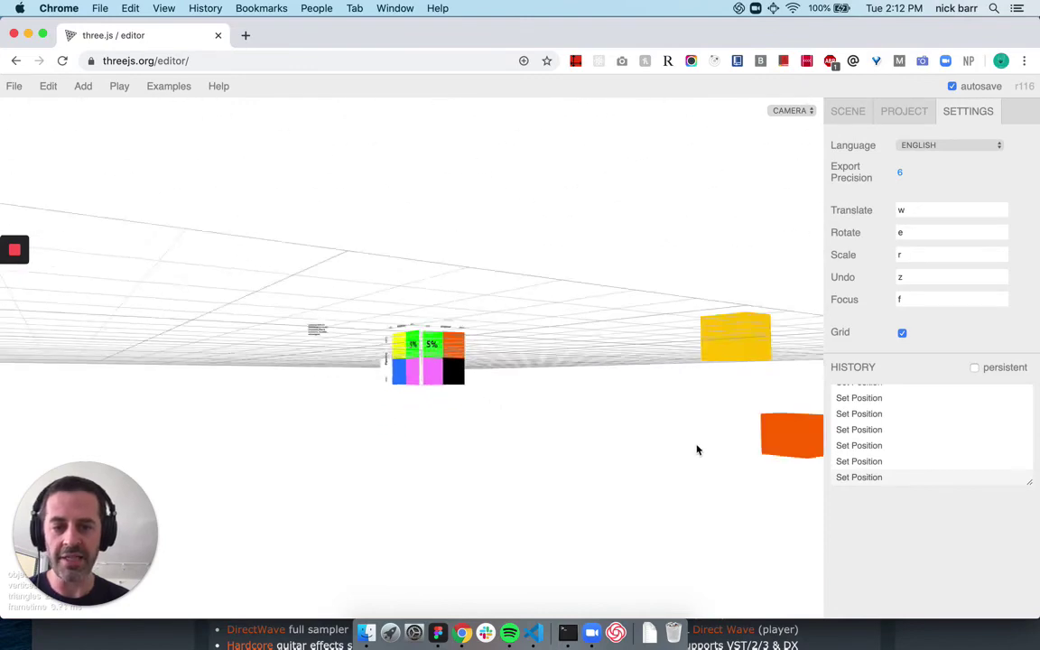
left_click_drag(578, 397, 622, 376)
scroll(615, 373, "up", 6)
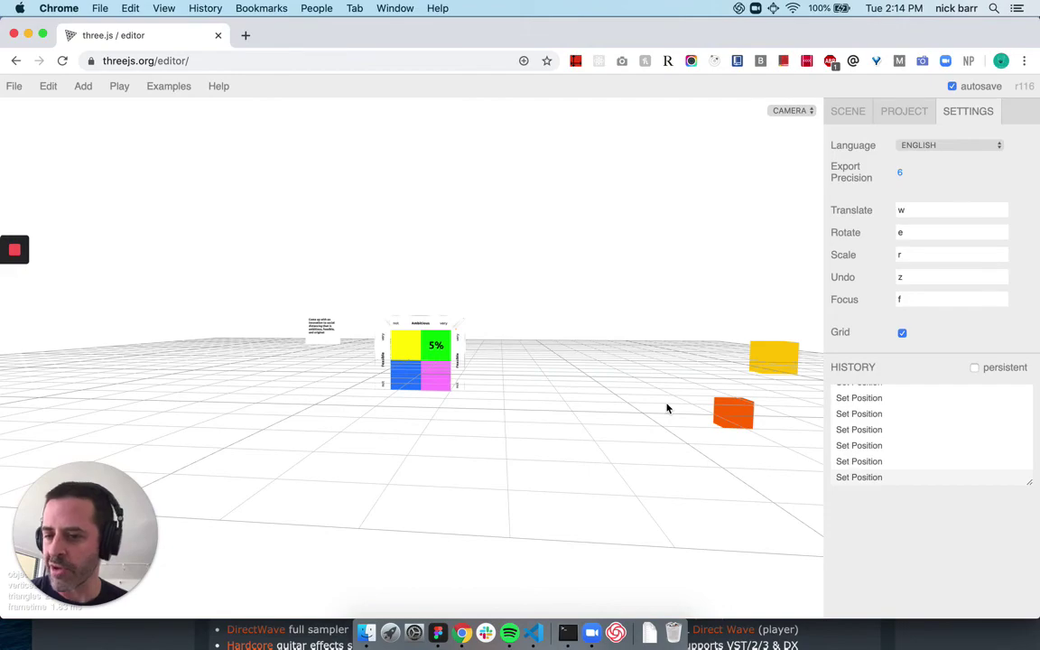
Turn the cube's 5% Ambitious/Feasible face toward the camera from near grid level
mouse_move(525, 350)
left_mouse_down()
mouse_move(619, 355)
mouse_move(530, 351)
left_mouse_up()
scroll(510, 345, "up", 5)
scroll(505, 343, "down", 5)
left_click_drag(327, 342, 480, 379)
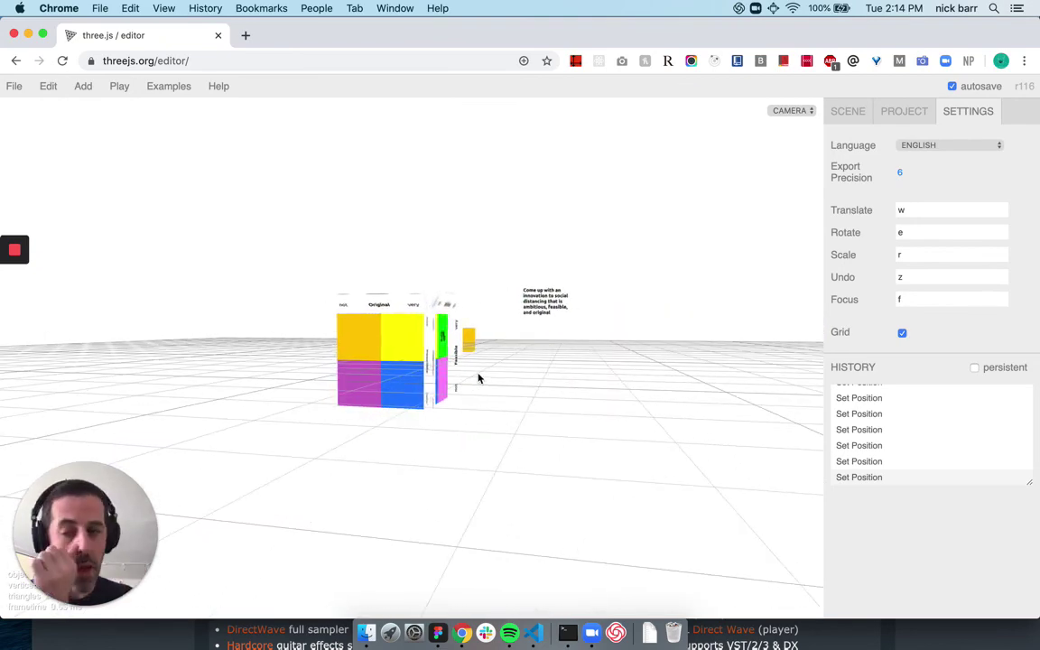
left_click_drag(562, 341, 369, 339)
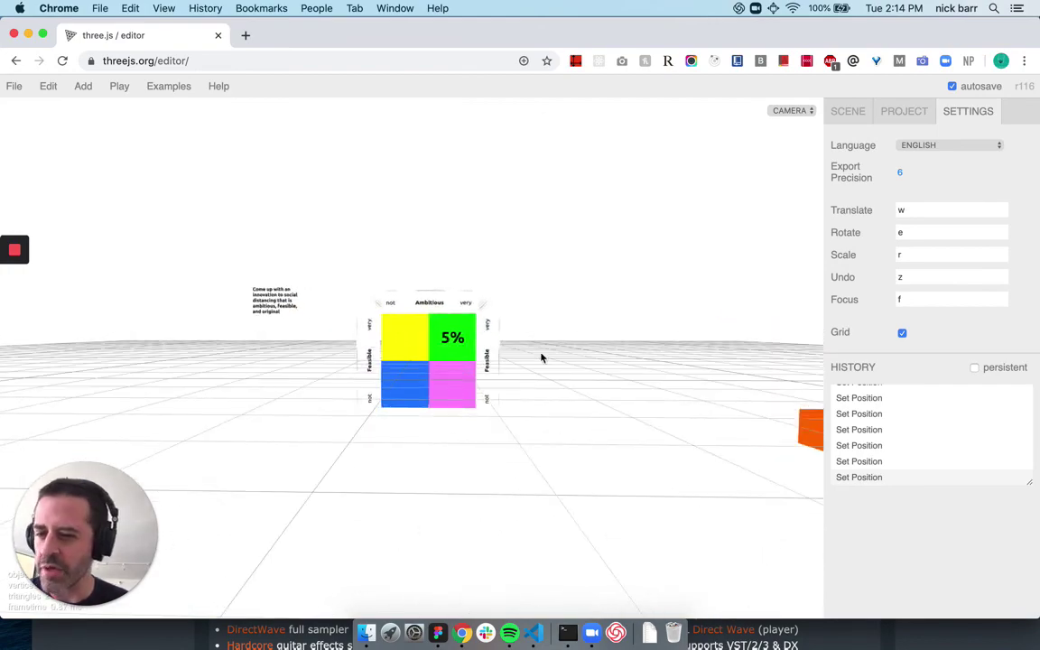
left_click_drag(550, 355, 523, 372)
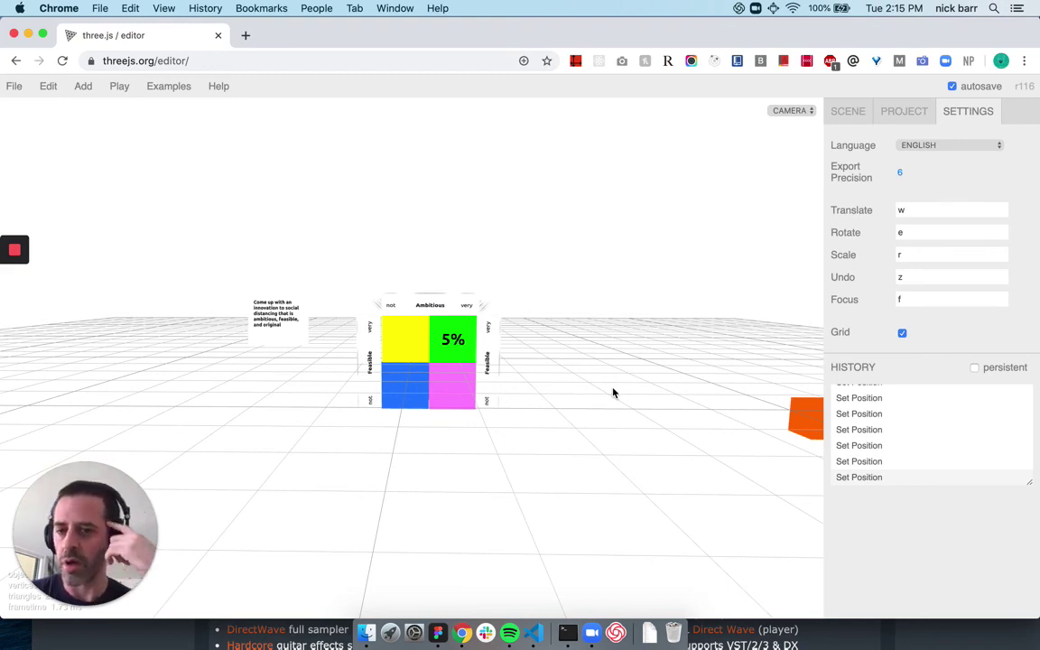
left_click_drag(560, 366, 488, 372)
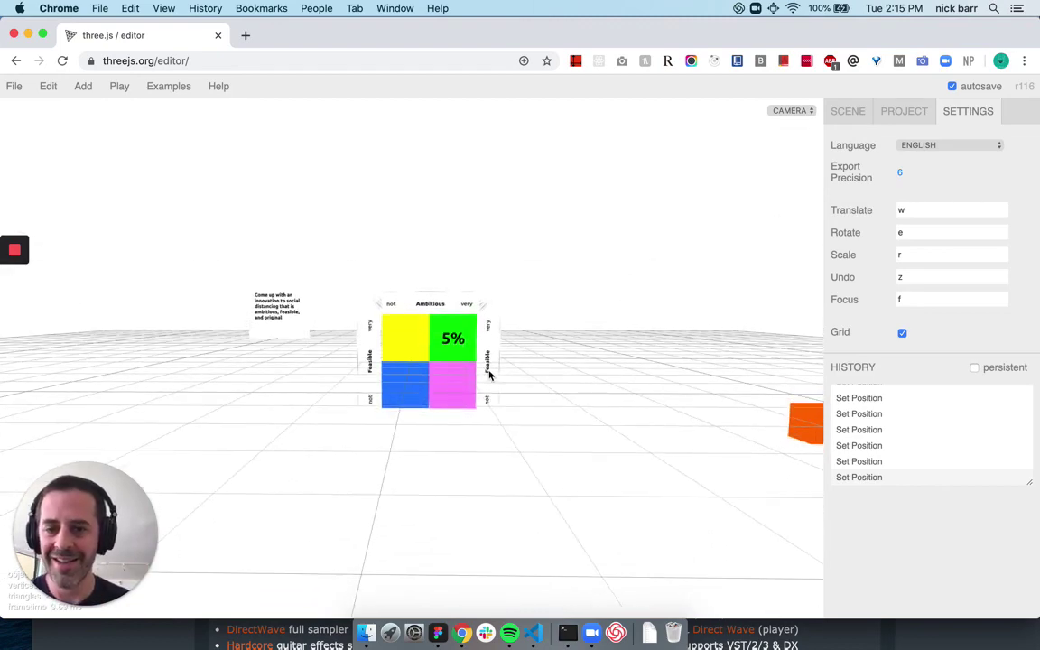
Zoom in on the cube and orbit over its top and the Original side, back to the yellow, green, blue and magenta face
scroll(490, 372, "up", 10)
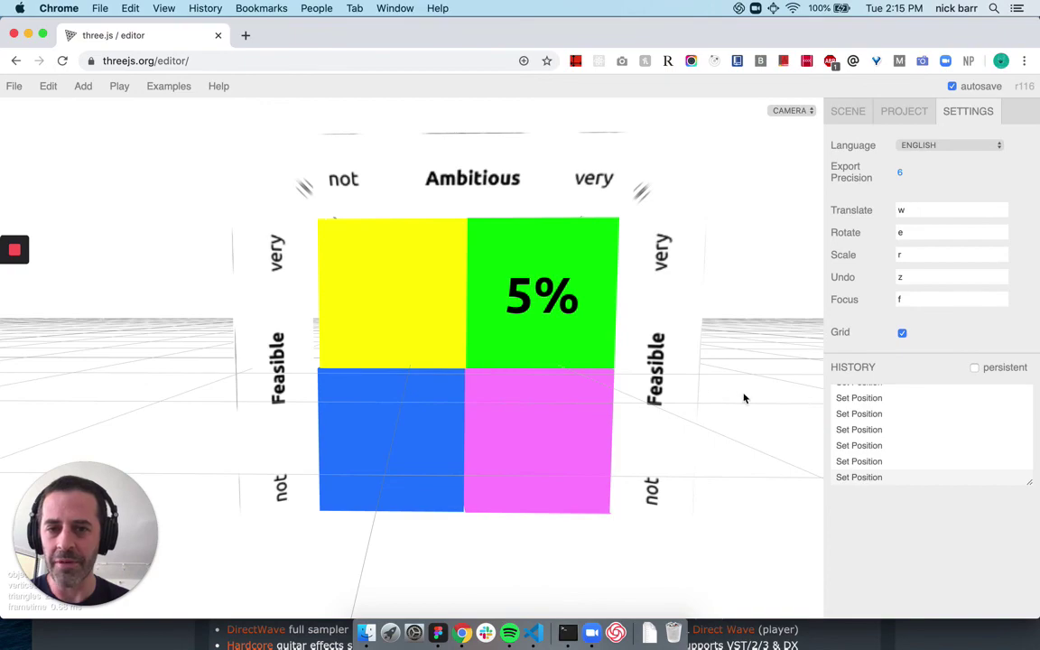
left_click_drag(744, 399, 442, 511)
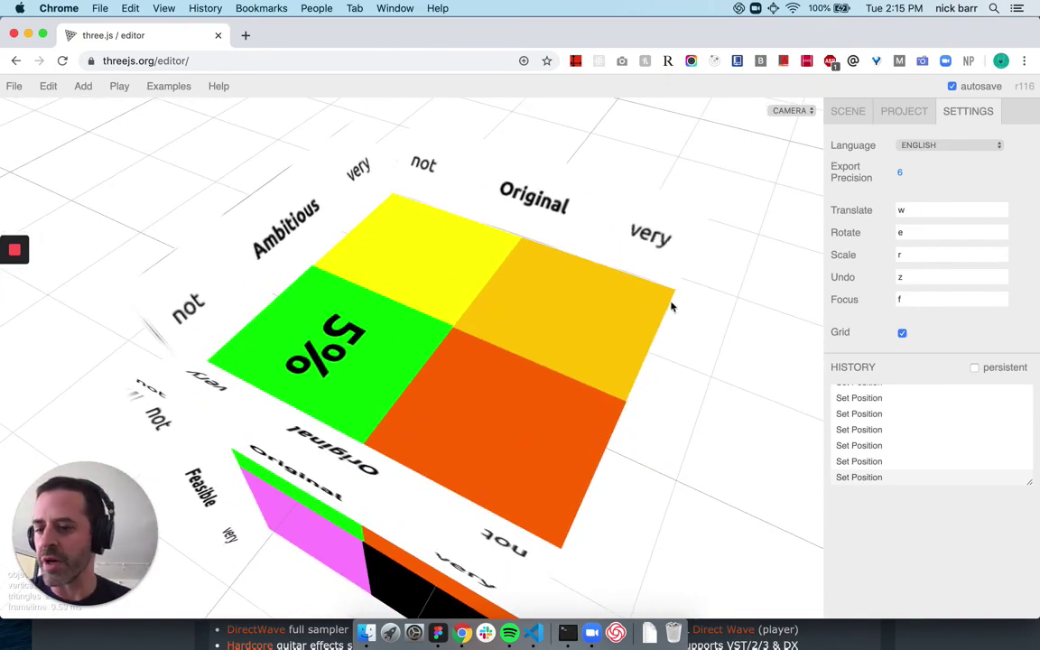
left_click_drag(650, 260, 674, 165)
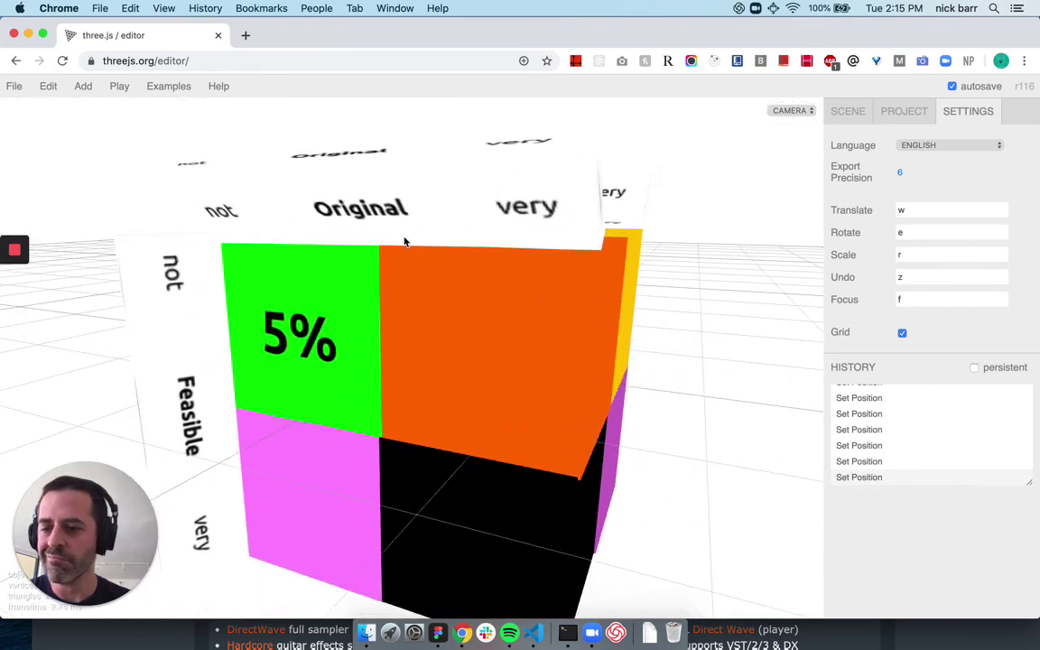
left_click_drag(367, 257, 457, 231)
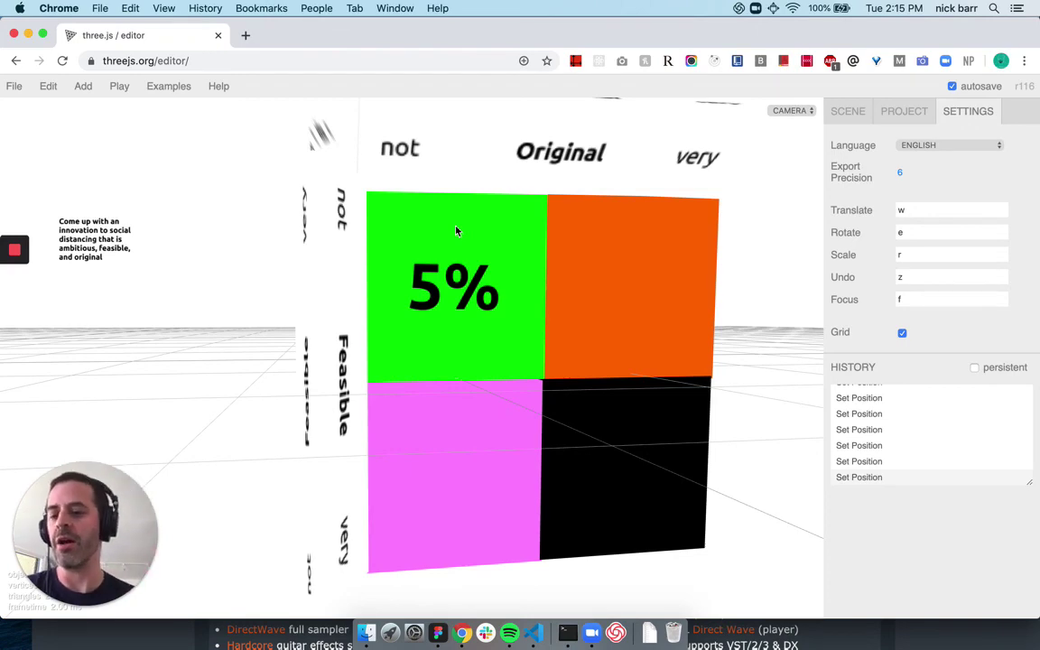
left_click_drag(251, 365, 432, 371)
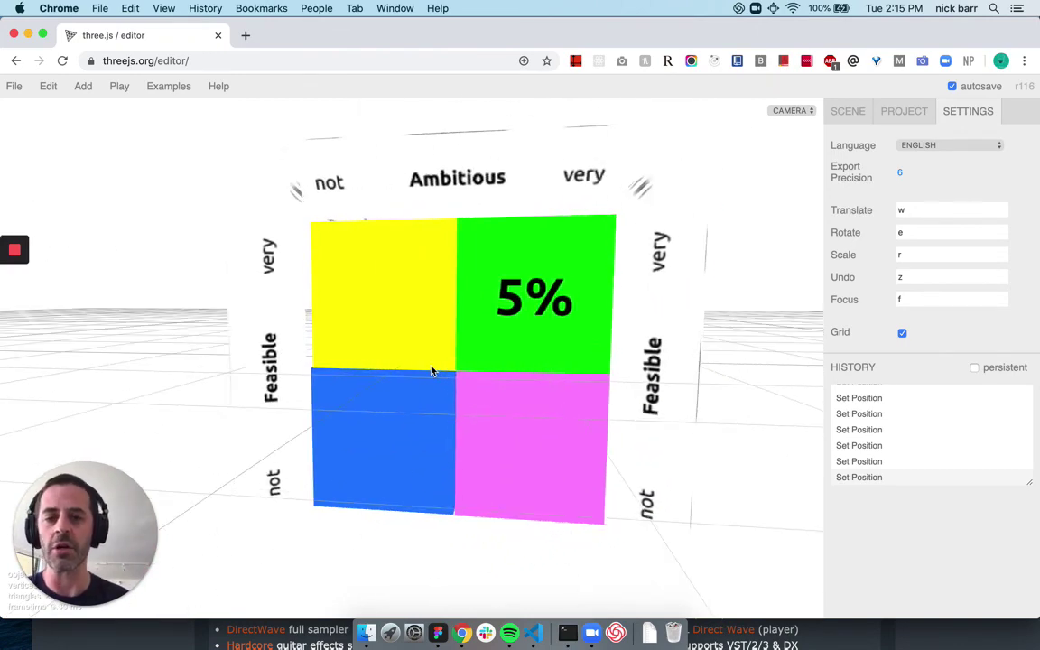
Select the Feasible label panel beside the cube and turn the view toward its left side
left_click(269, 371)
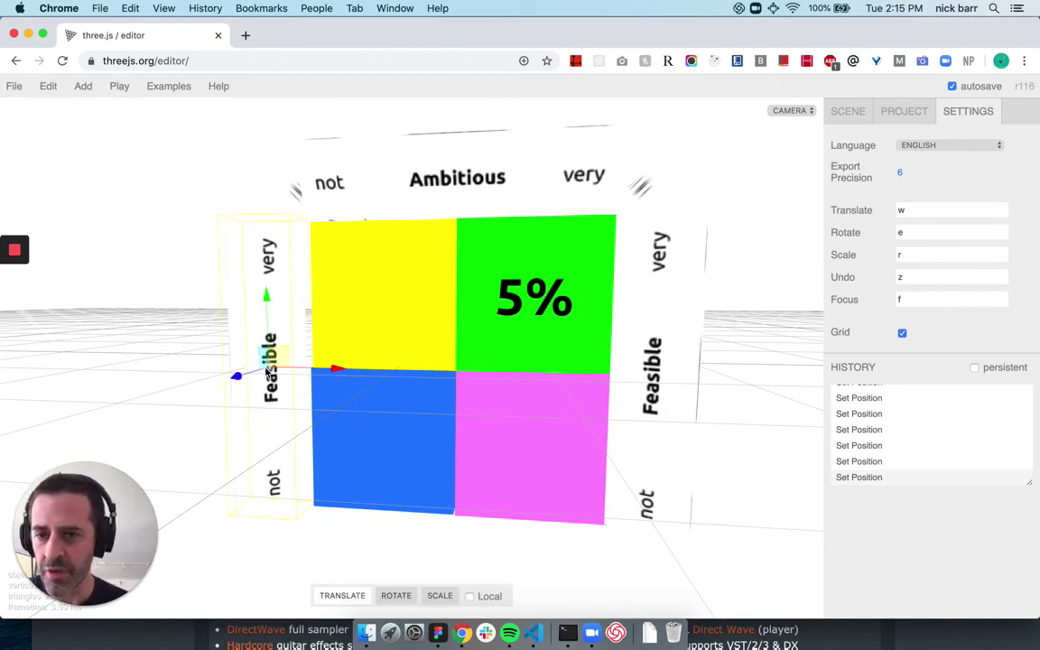
left_click_drag(167, 395, 205, 400)
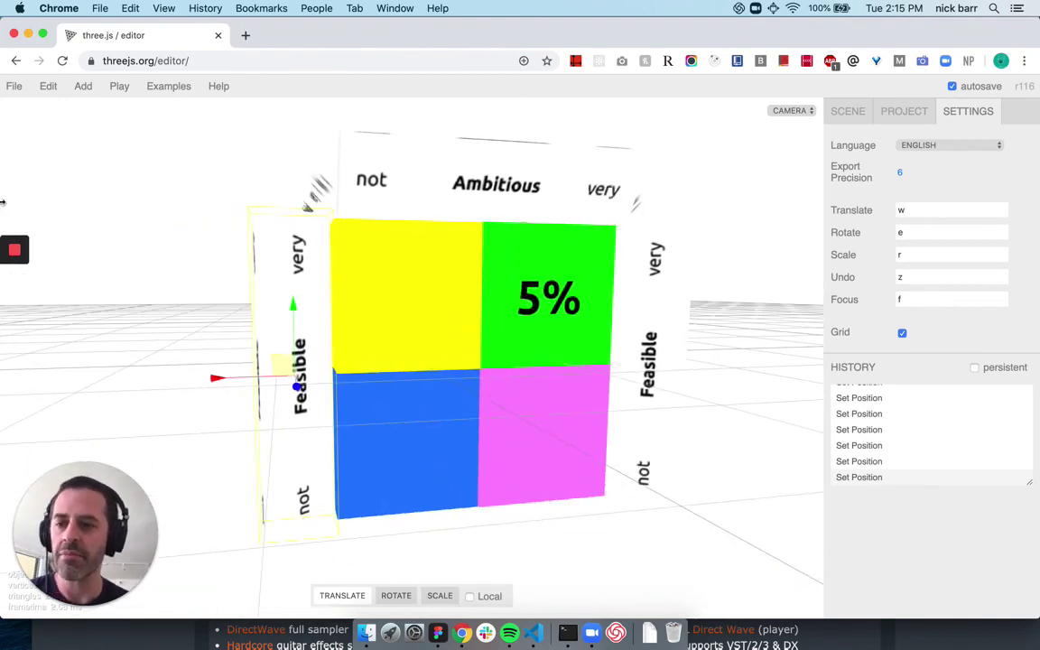